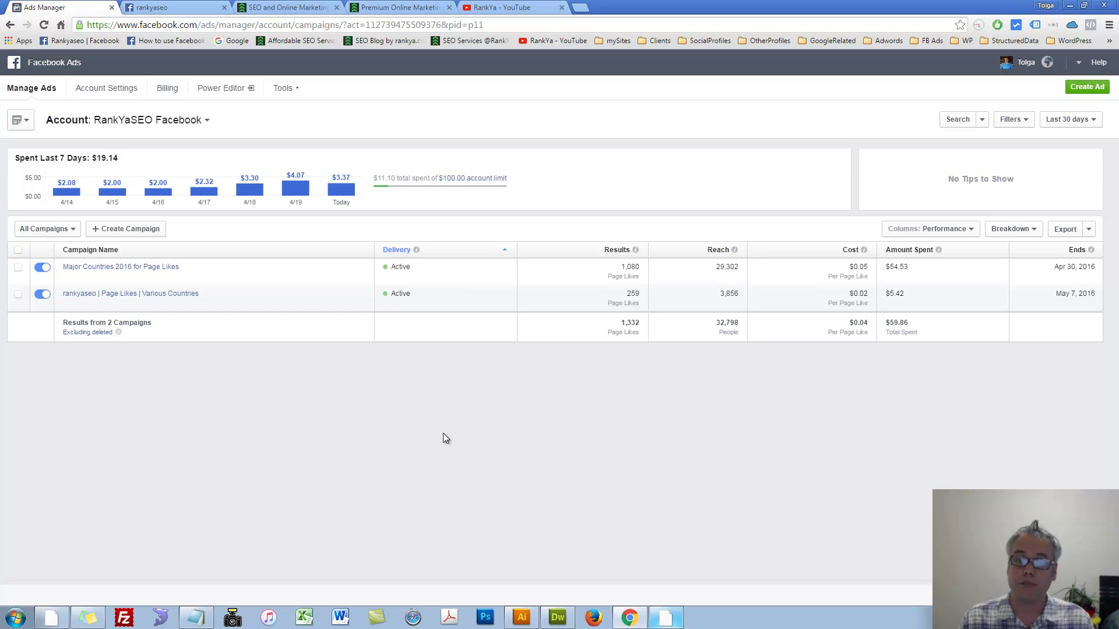
# Step: Open the Facebook Pixel page and view the pixel's base code
pyautogui.click(287, 88)
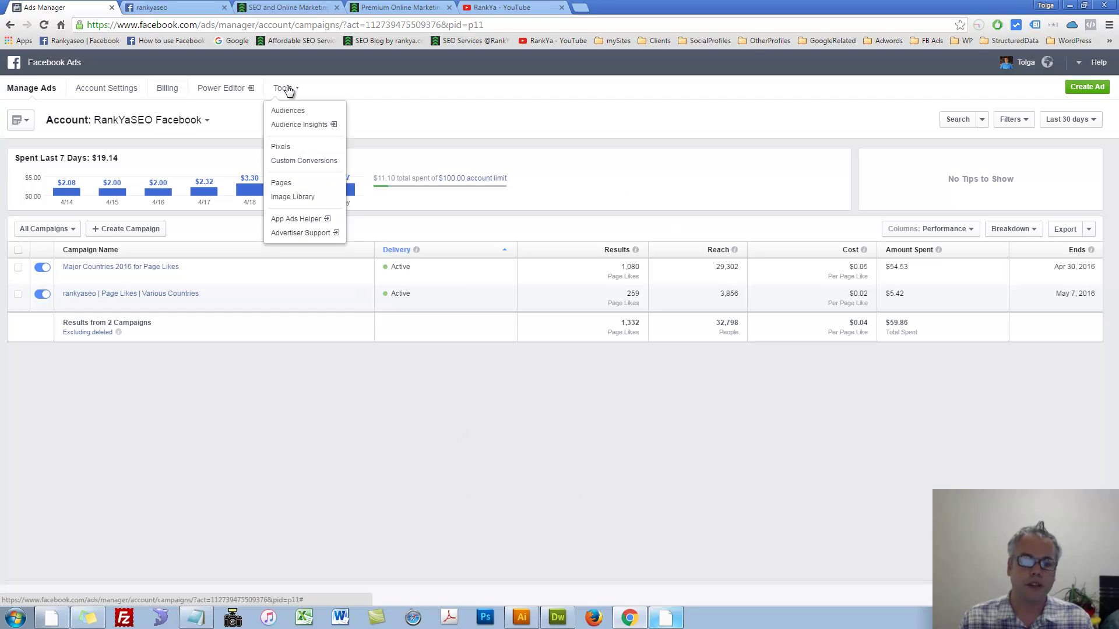
pyautogui.click(281, 147)
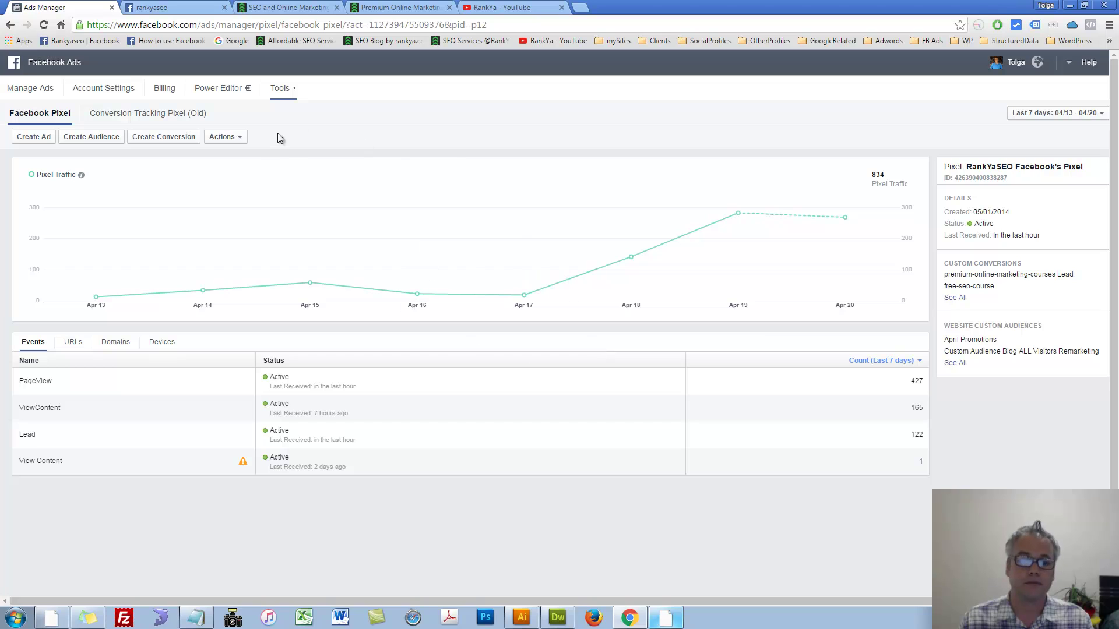
pyautogui.click(231, 138)
pyautogui.click(248, 176)
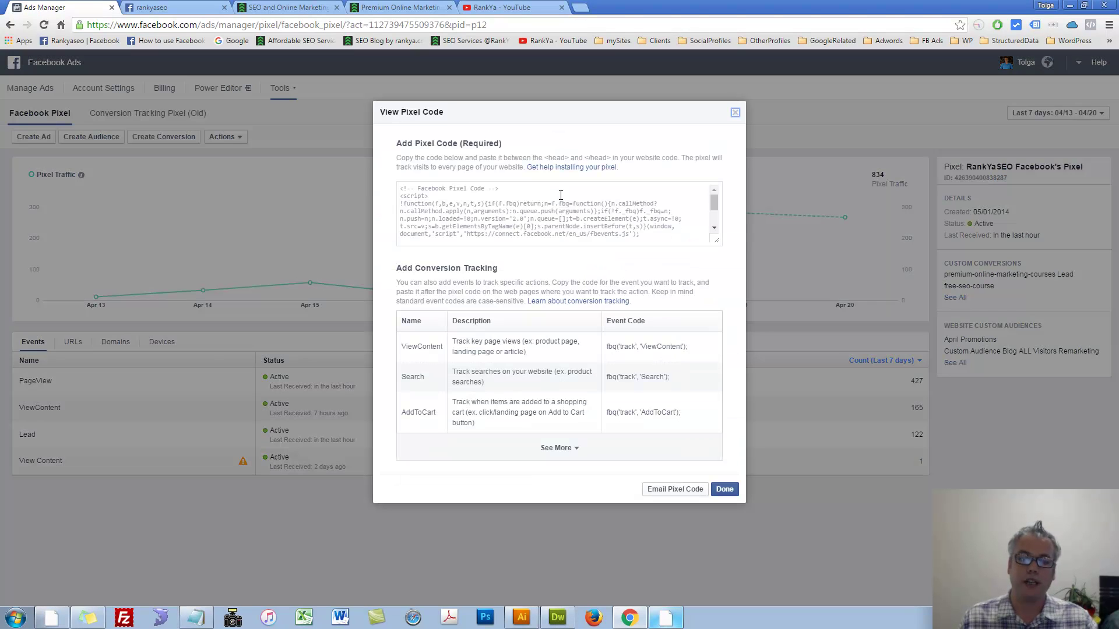
# Step: Select and review the full pixel code, highlighting the PageView event, then close the window
pyautogui.click(507, 212)
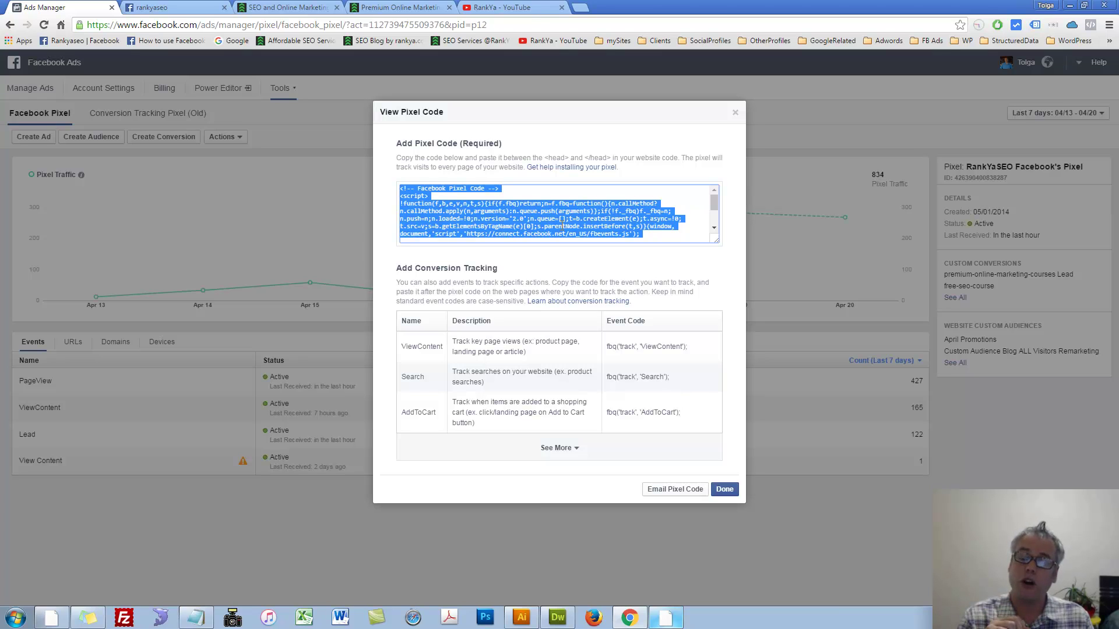
pyautogui.moveTo(716, 239); pyautogui.dragTo(715, 319)
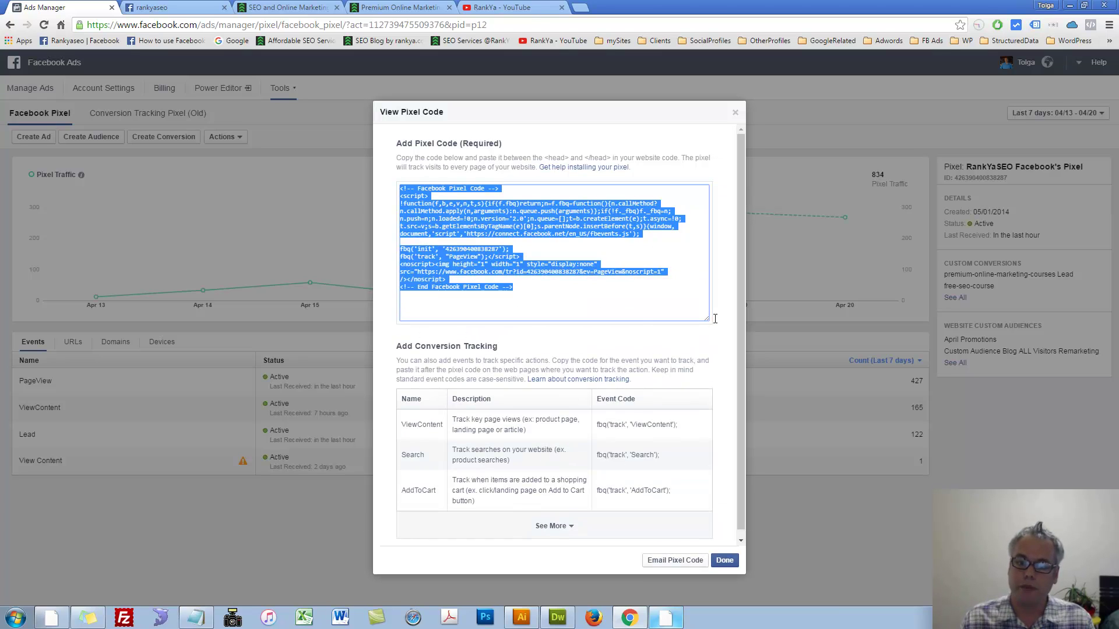
pyautogui.click(483, 257)
pyautogui.moveTo(449, 257); pyautogui.dragTo(474, 257)
pyautogui.click(496, 265)
pyautogui.hotkey('ctrl', 'a')
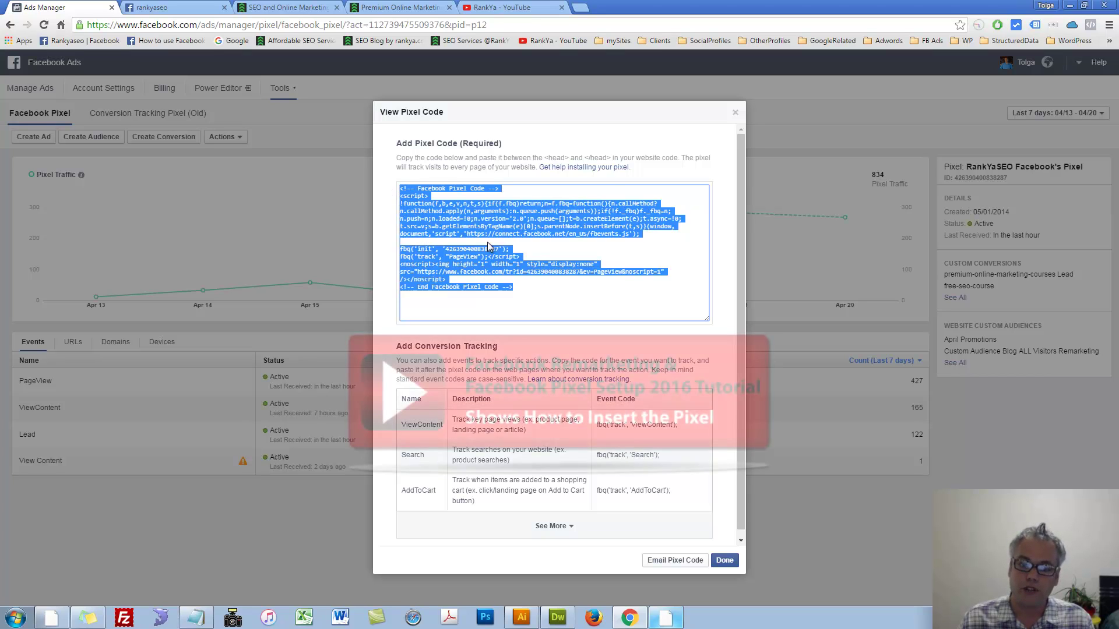
pyautogui.click(531, 249)
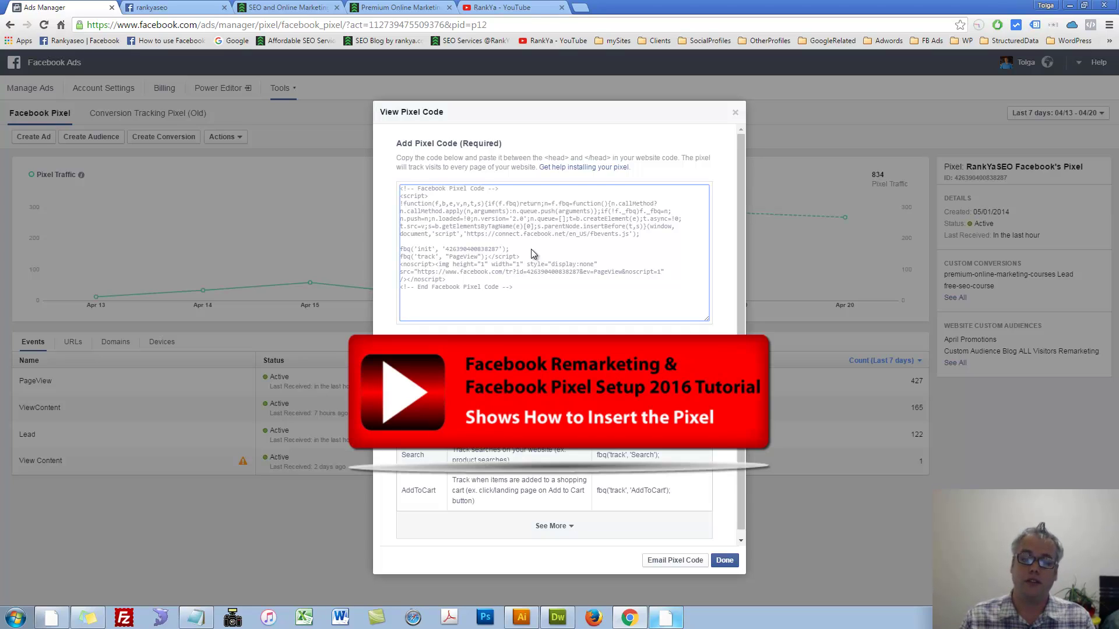
pyautogui.click(726, 562)
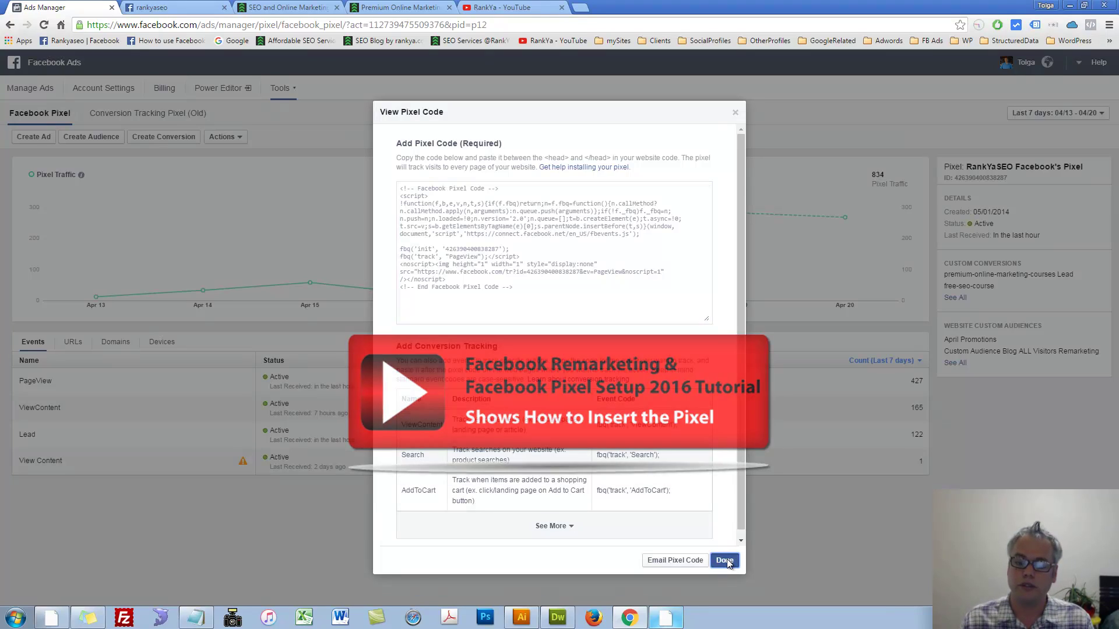
# Step: Start a new custom conversion from the Custom Conversions page
pyautogui.click(282, 89)
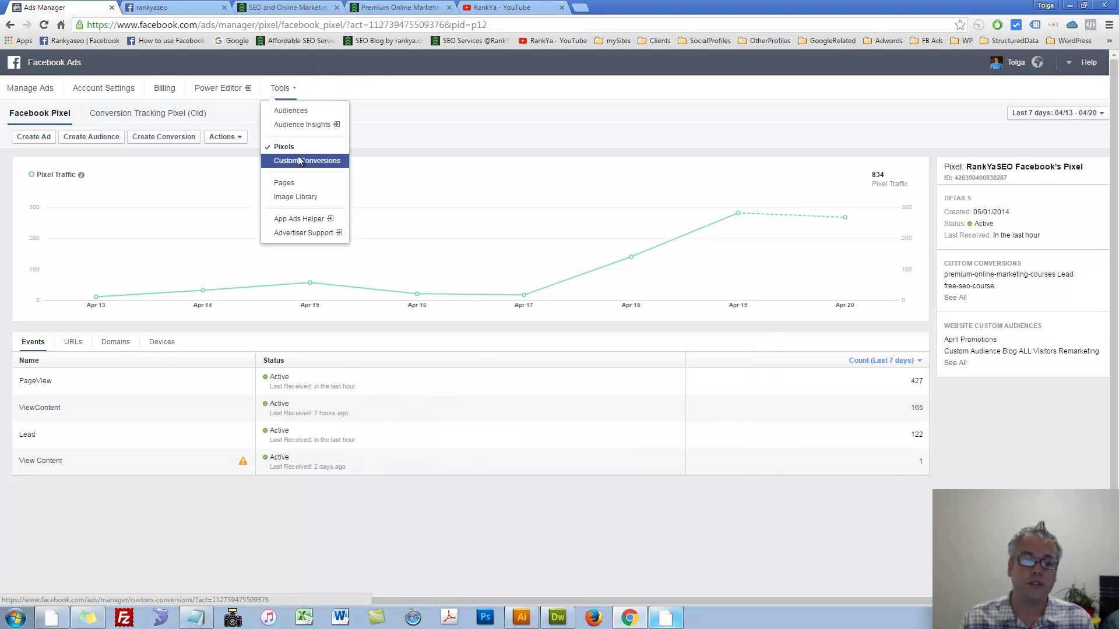
pyautogui.click(299, 161)
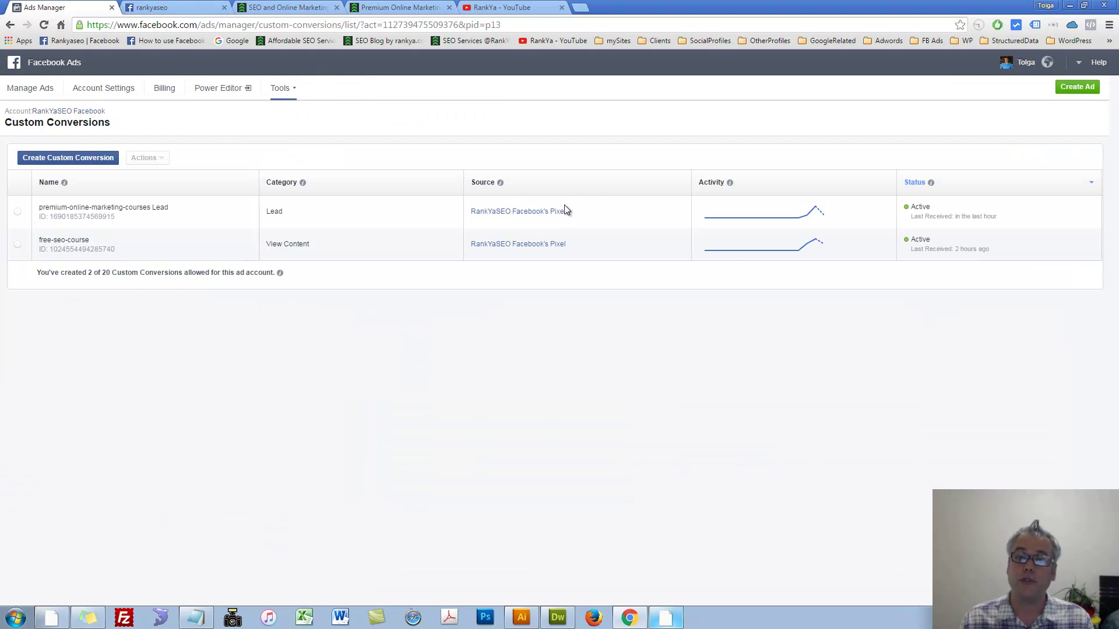
pyautogui.click(68, 157)
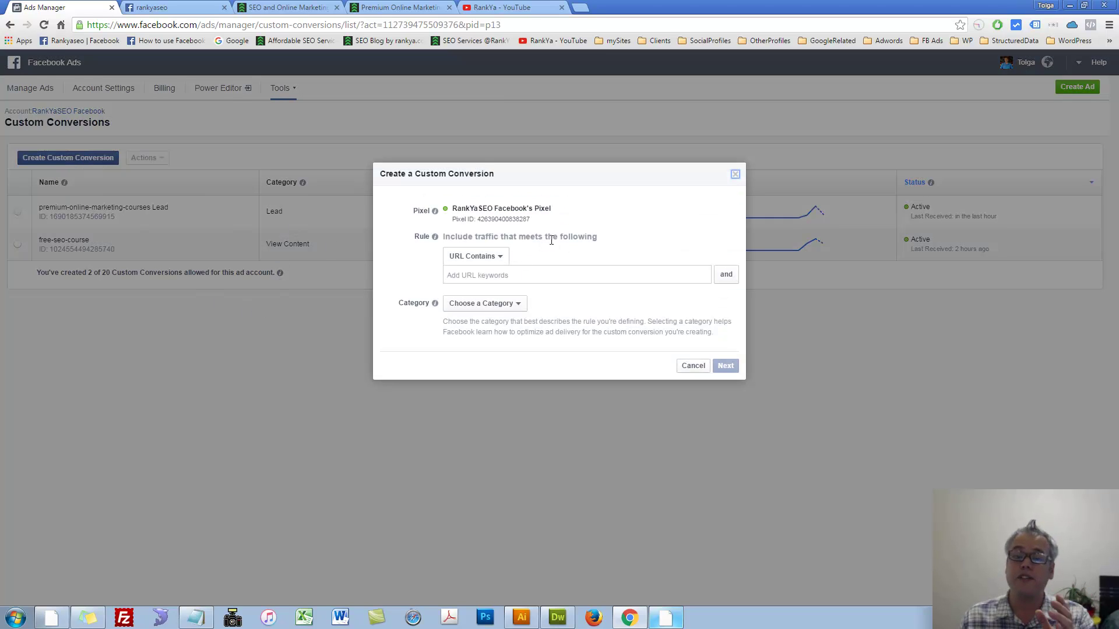
pyautogui.click(473, 275)
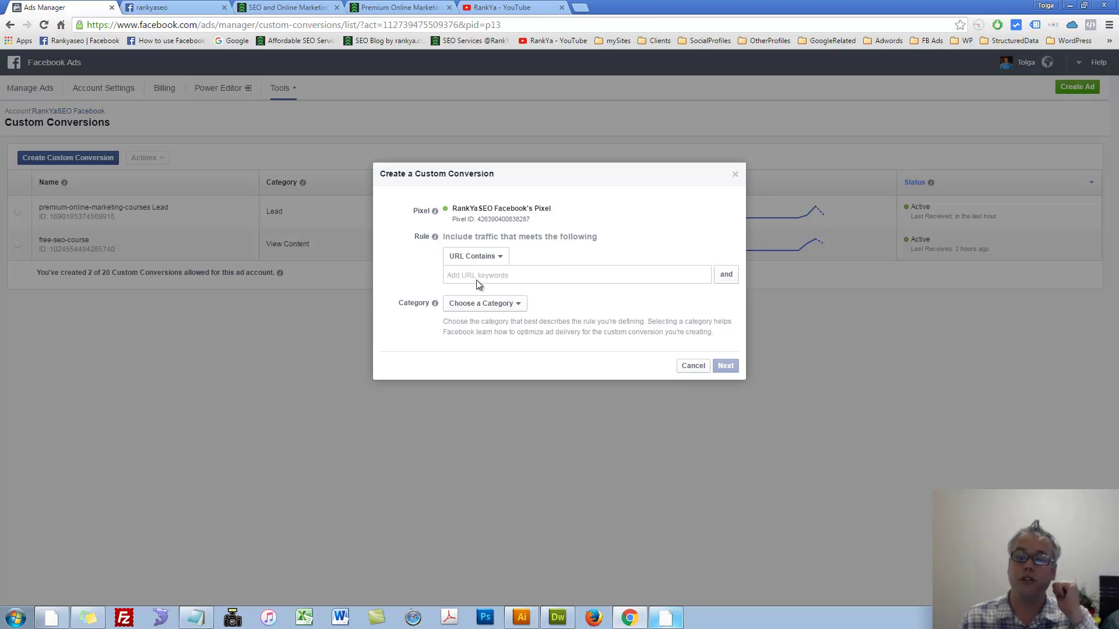
# Step: Check the course page's URL in the other tab and enter 'premium' as the URL keyword
pyautogui.click(399, 6)
pyautogui.click(219, 24)
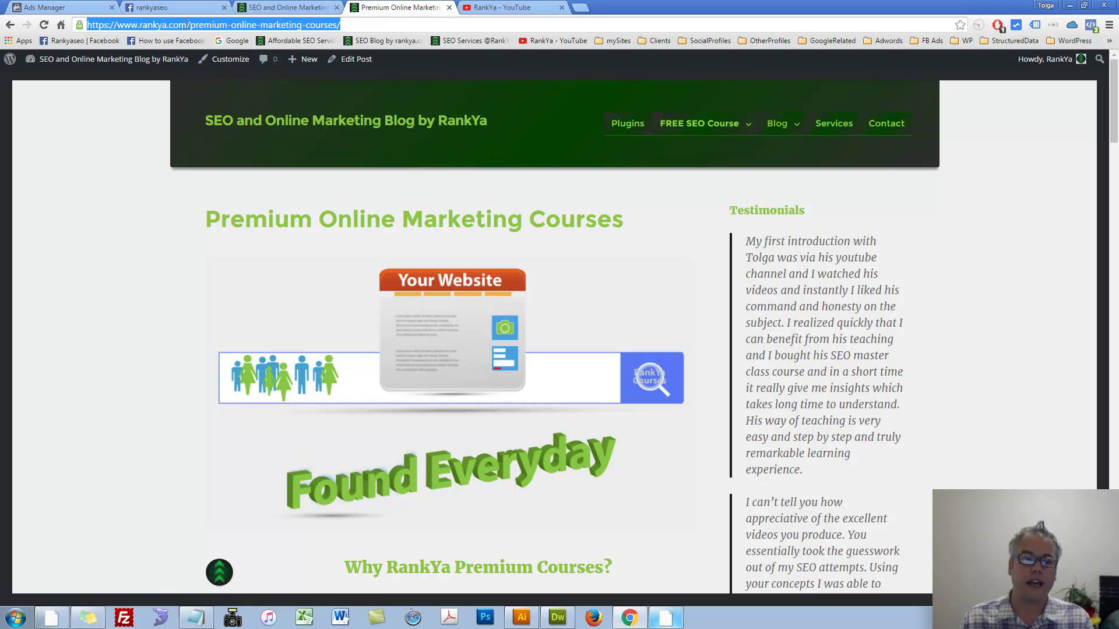
pyautogui.moveTo(191, 24); pyautogui.dragTo(339, 19)
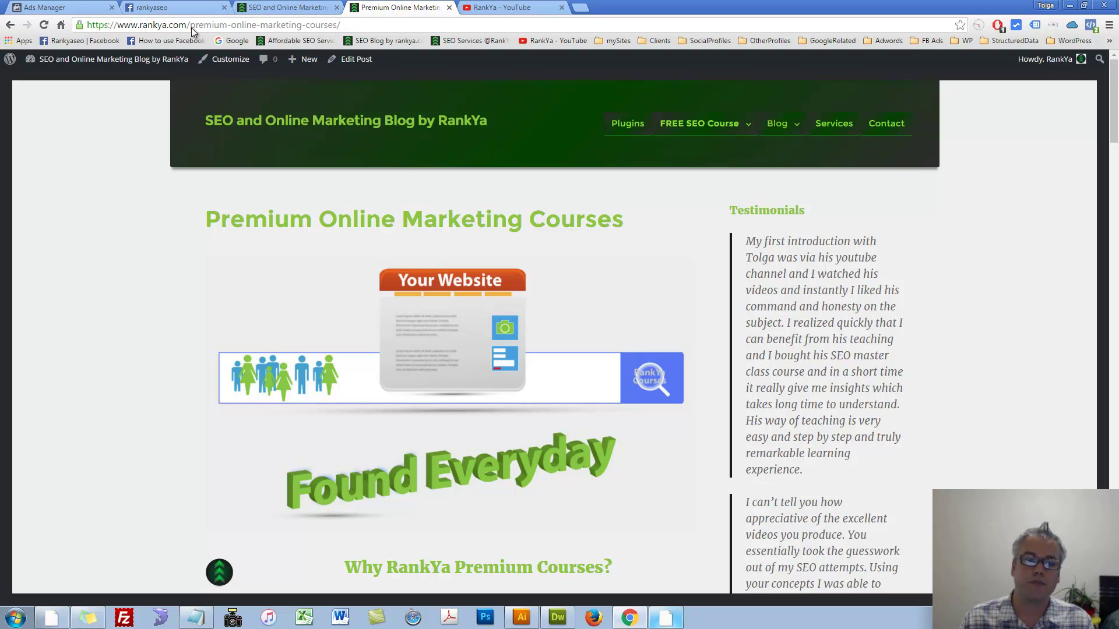
pyautogui.click(178, 7)
pyautogui.click(75, 8)
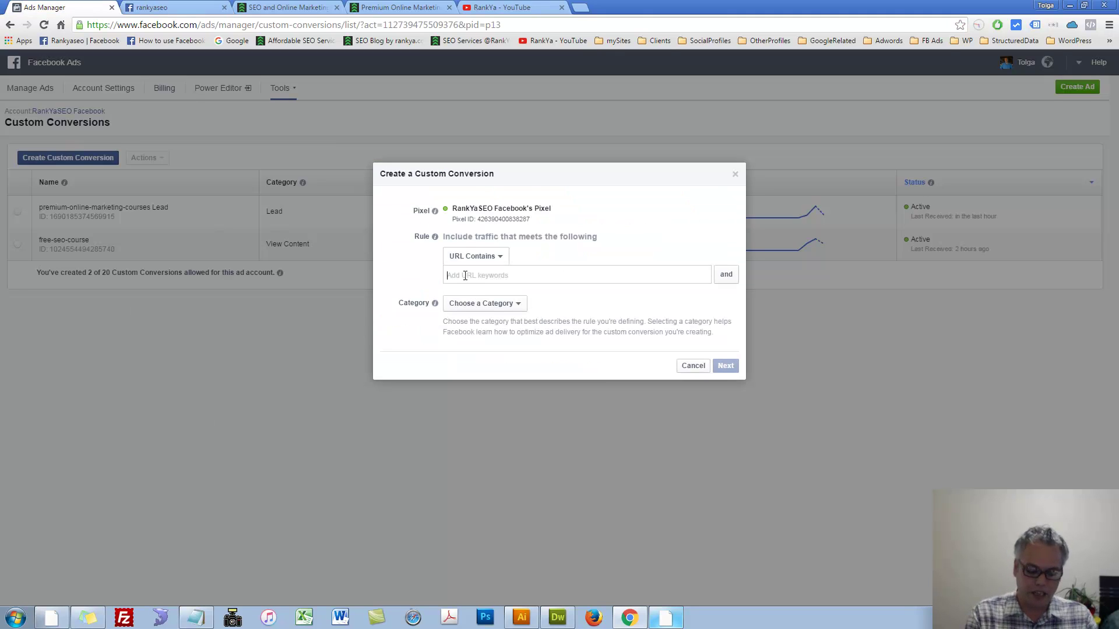
pyautogui.write('pre')
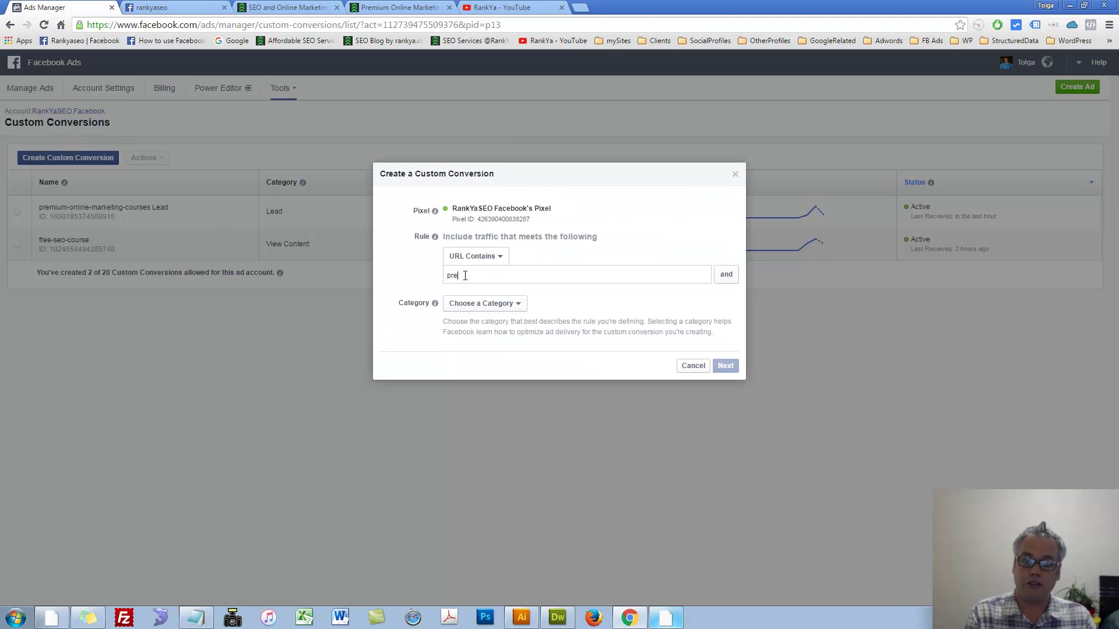
pyautogui.write('m')
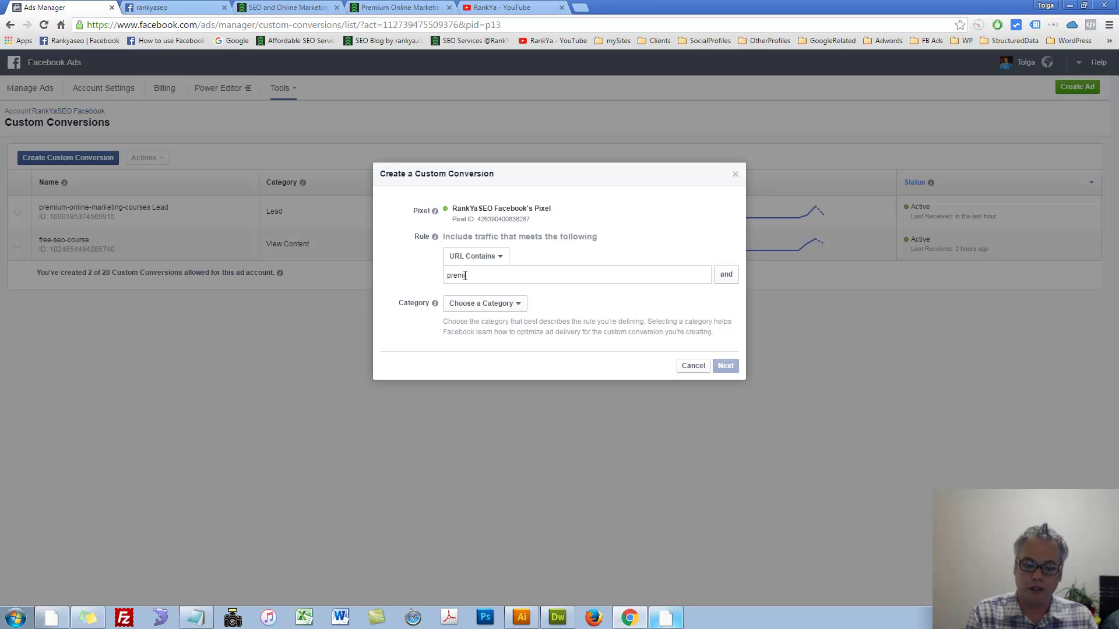
pyautogui.write('ium')
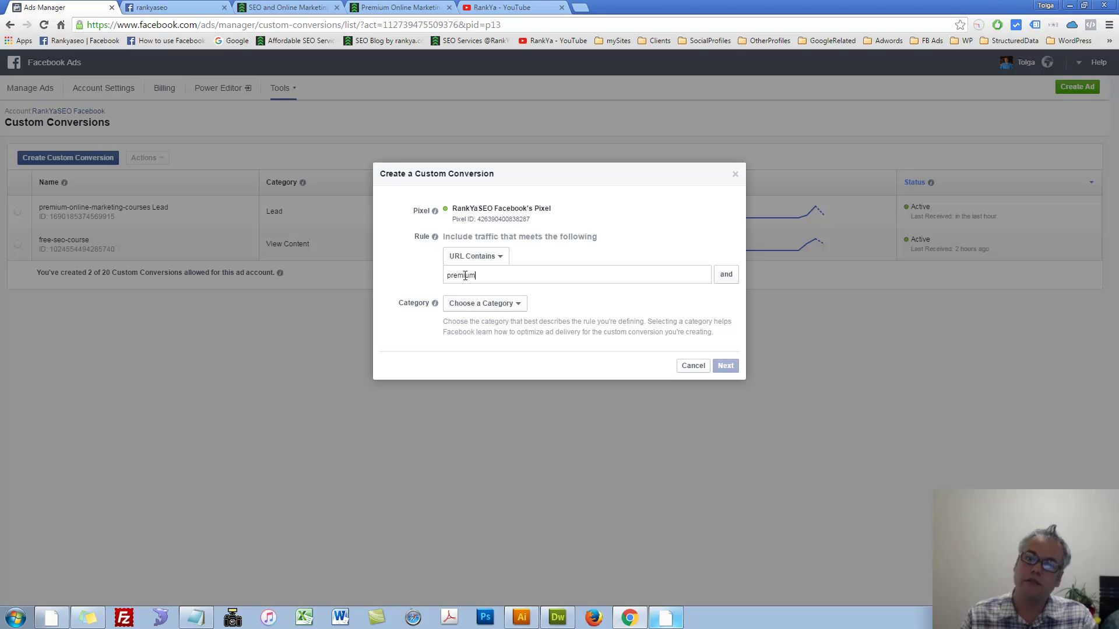
# Step: Remove the premium keyword condition and switch the rule to URL Equals
pyautogui.click(726, 275)
pyautogui.click(724, 275)
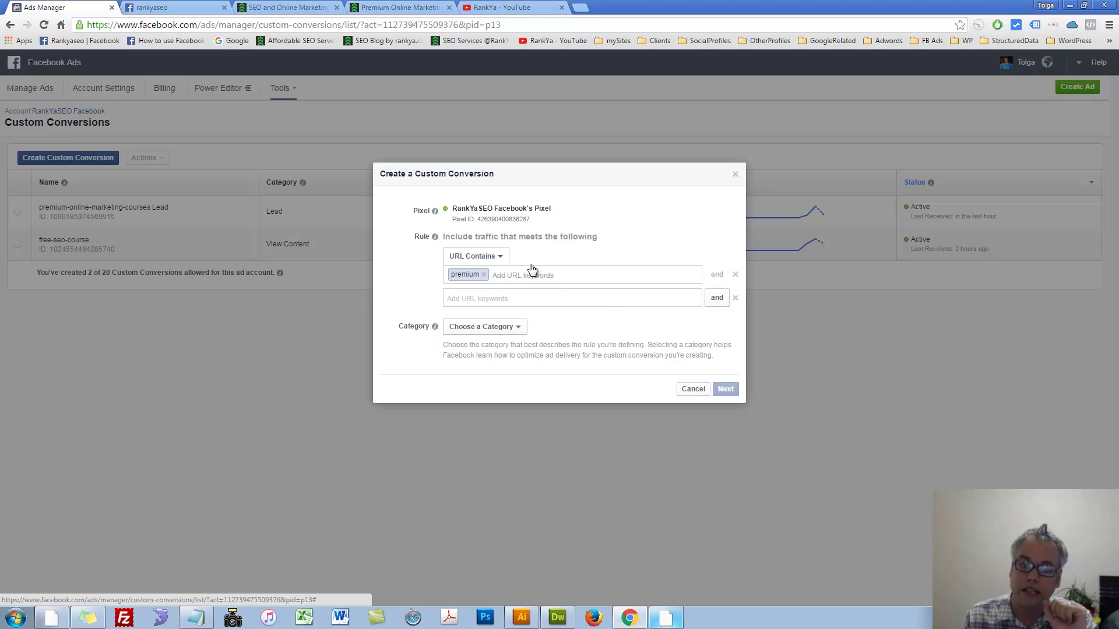
pyautogui.click(735, 275)
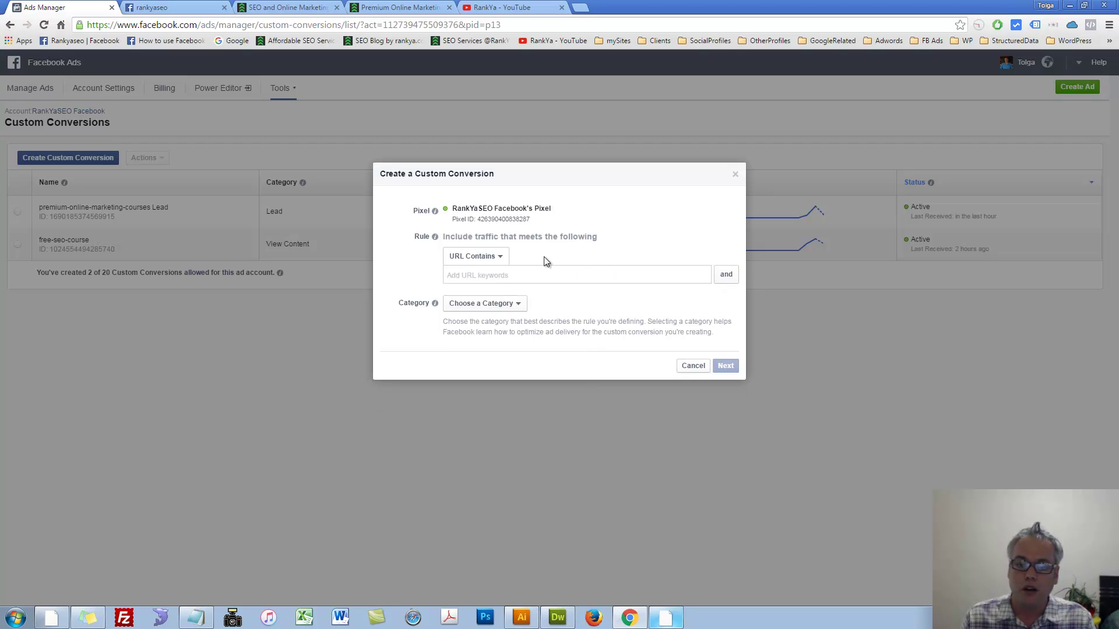
pyautogui.click(502, 259)
pyautogui.click(491, 290)
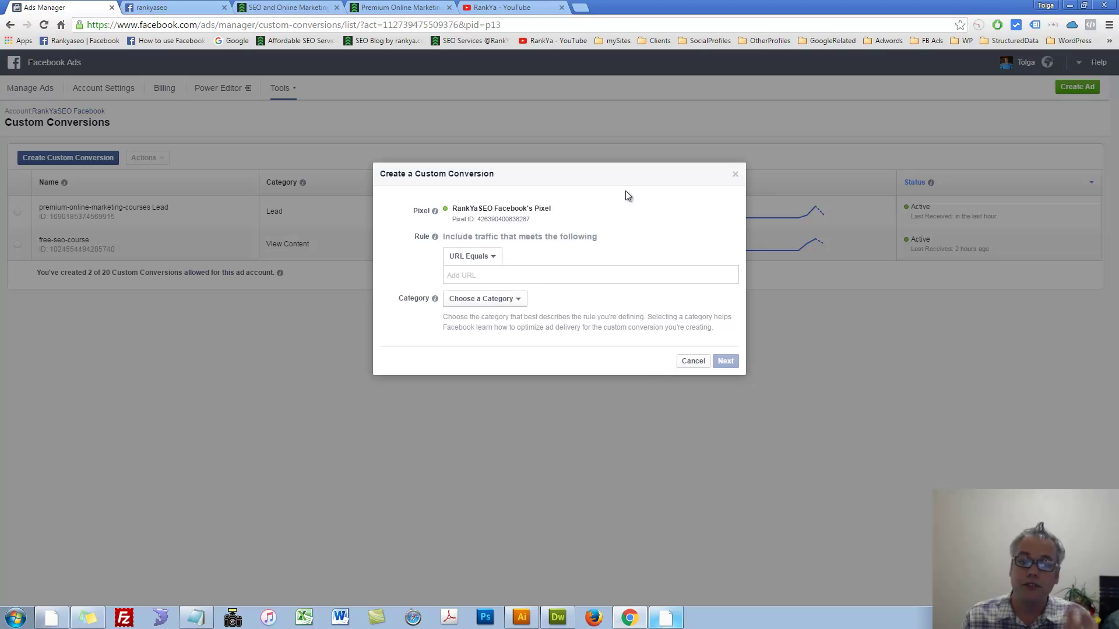
# Step: Copy /premium-online-marketing-courses/ from the course page address and add it as the rule URL
pyautogui.click(428, 6)
pyautogui.moveTo(186, 24); pyautogui.dragTo(336, 26)
pyautogui.rightClick(280, 24)
pyautogui.click(298, 65)
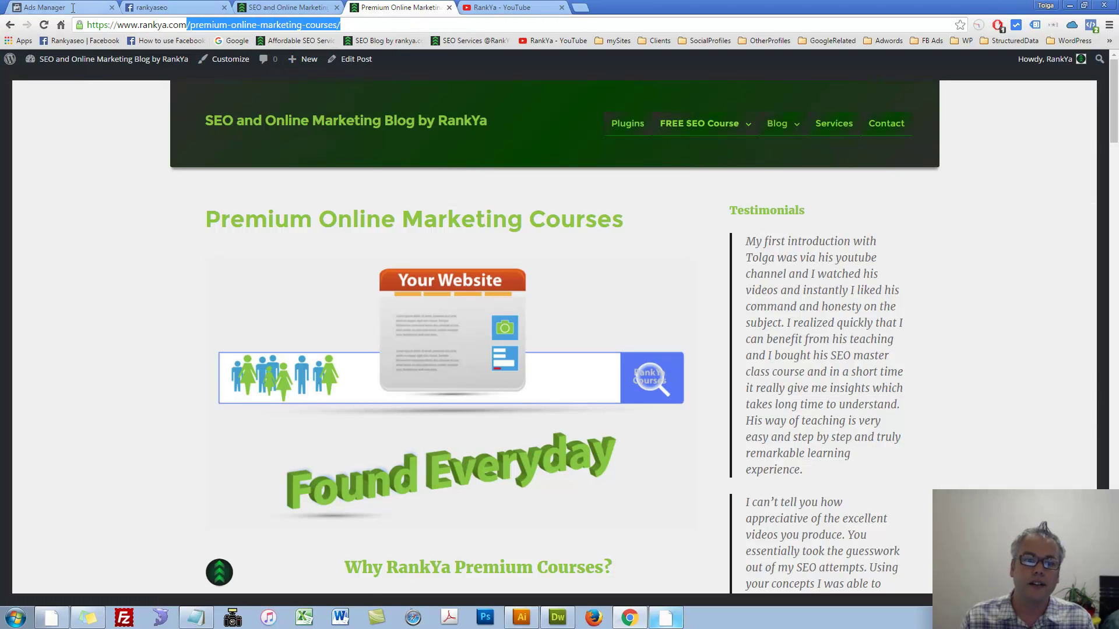
pyautogui.hotkey('ctrl', '1')
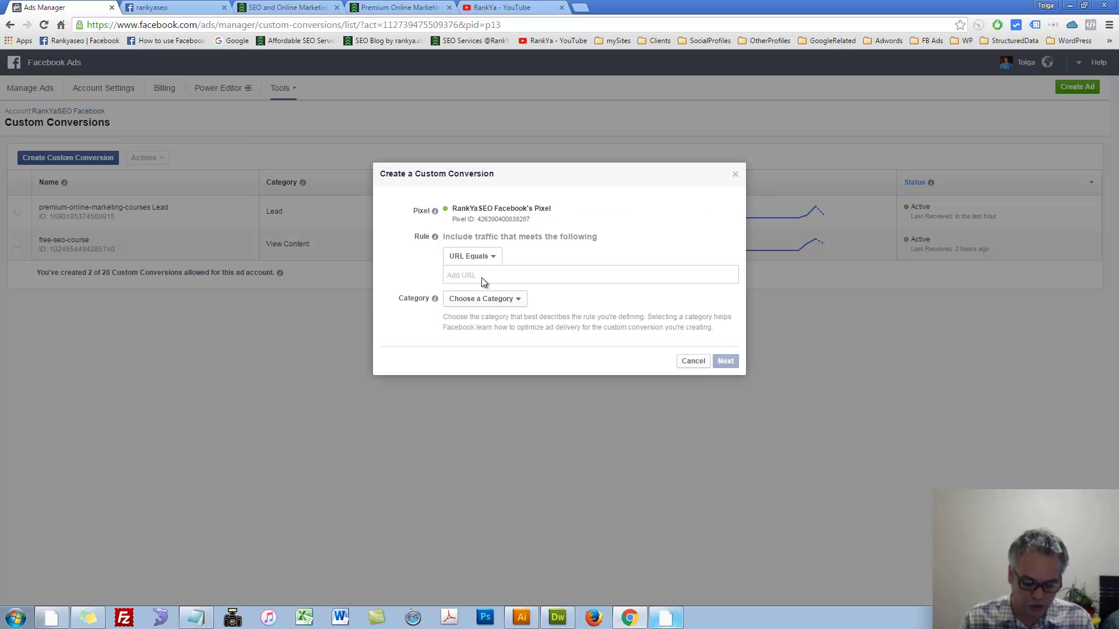
pyautogui.hotkey('ctrl', 'v')
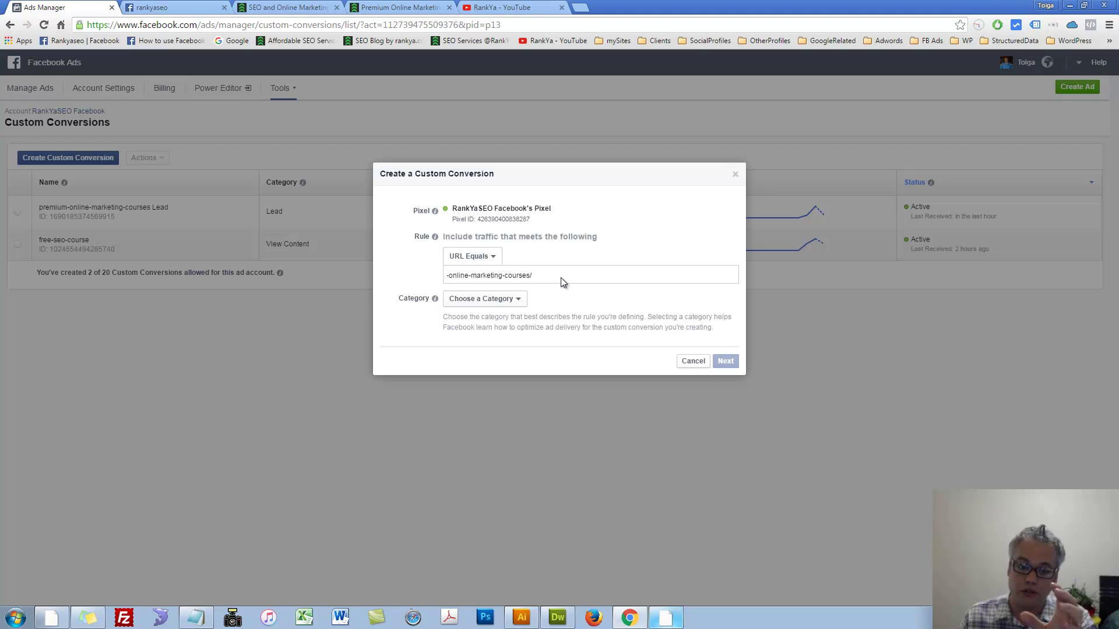
pyautogui.press('Return')
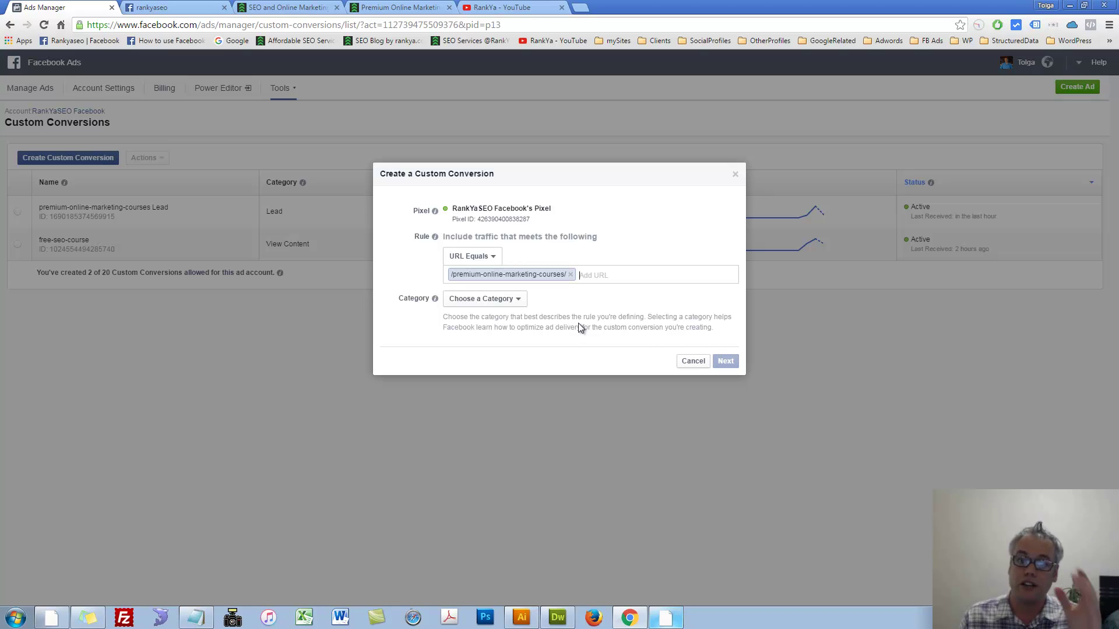
# Step: Choose View Content as the conversion category and advance to the Name step
pyautogui.click(515, 299)
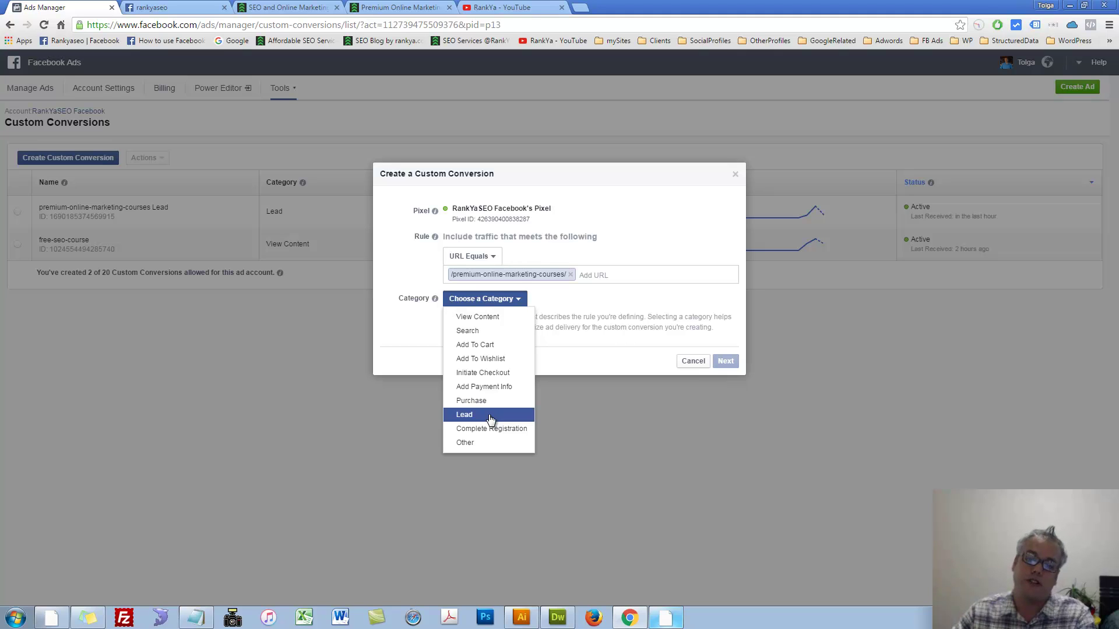
pyautogui.click(483, 318)
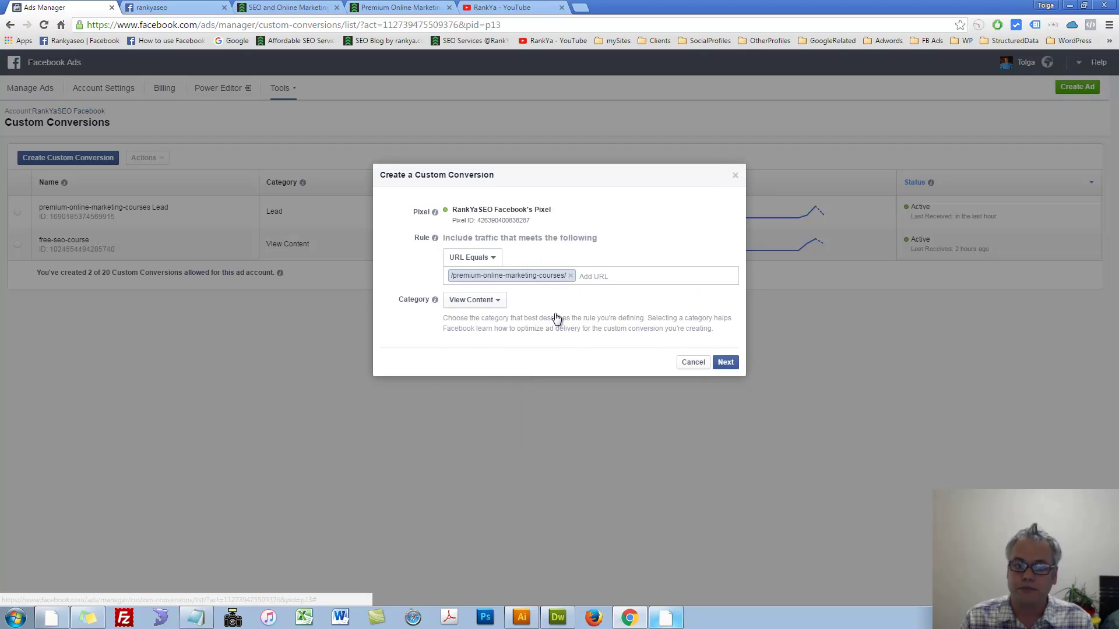
pyautogui.click(726, 362)
pyautogui.click(490, 237)
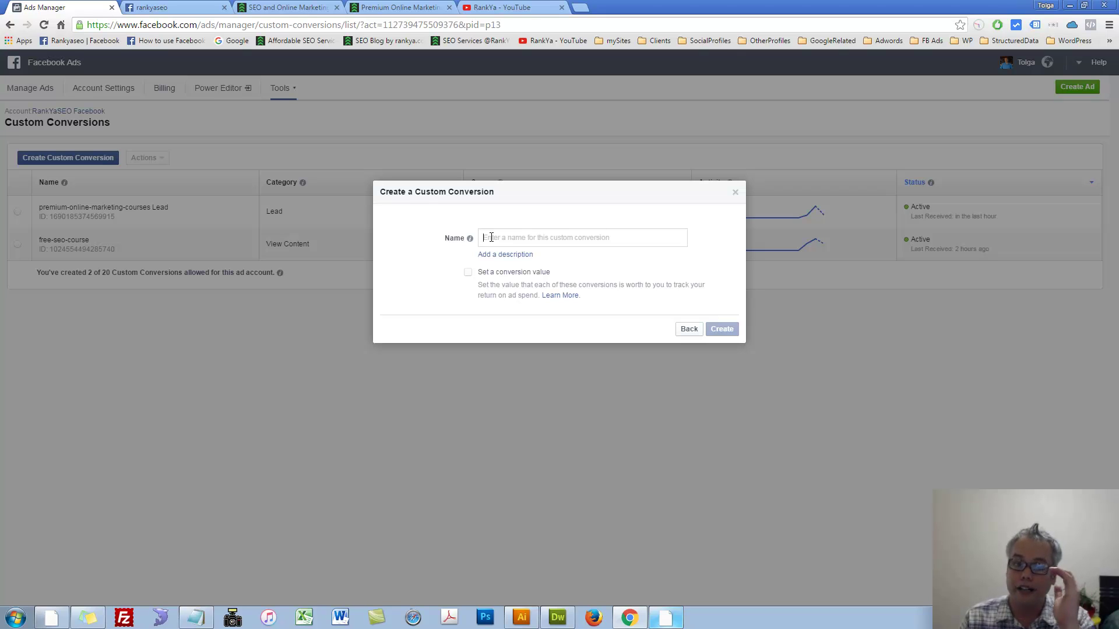
# Step: Add a description, enable a conversion value, then enter 20 and clear it again
pyautogui.click(501, 255)
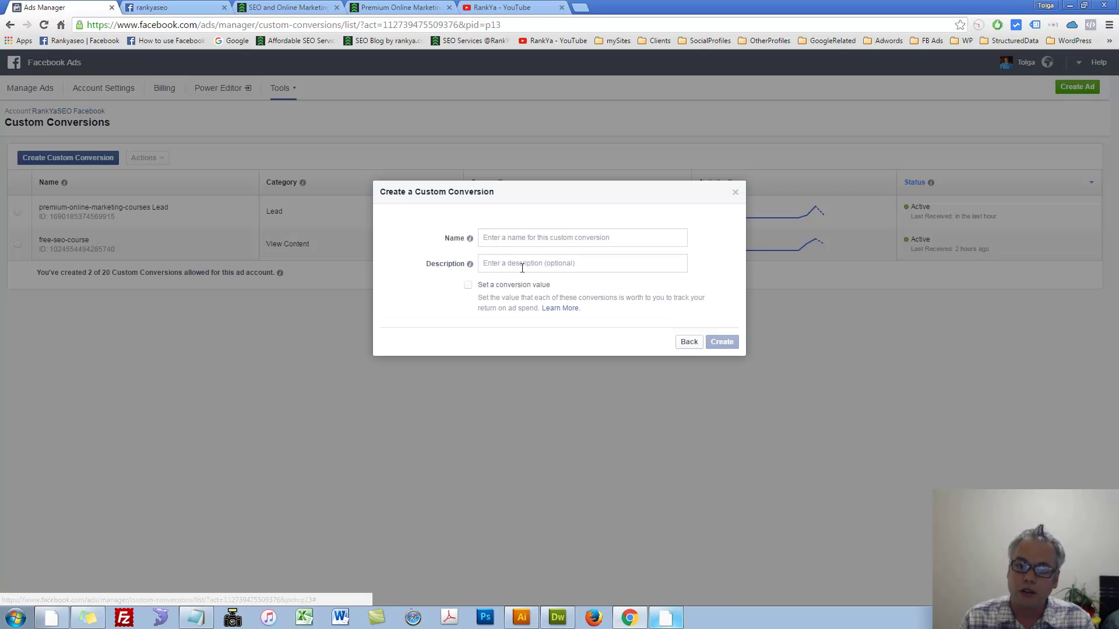
pyautogui.click(520, 266)
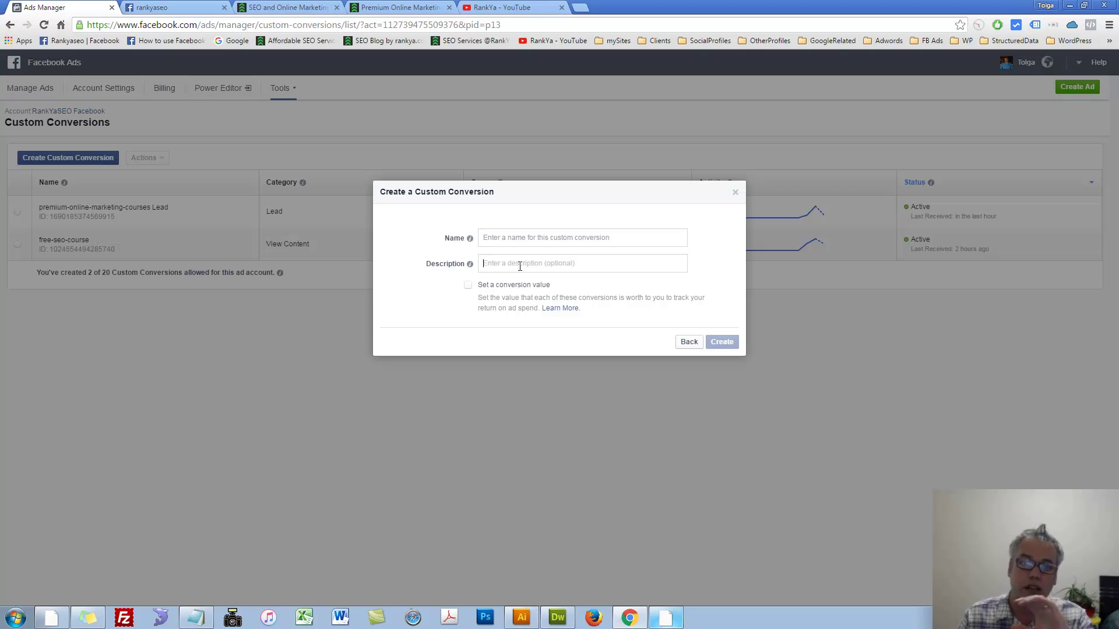
pyautogui.click(468, 286)
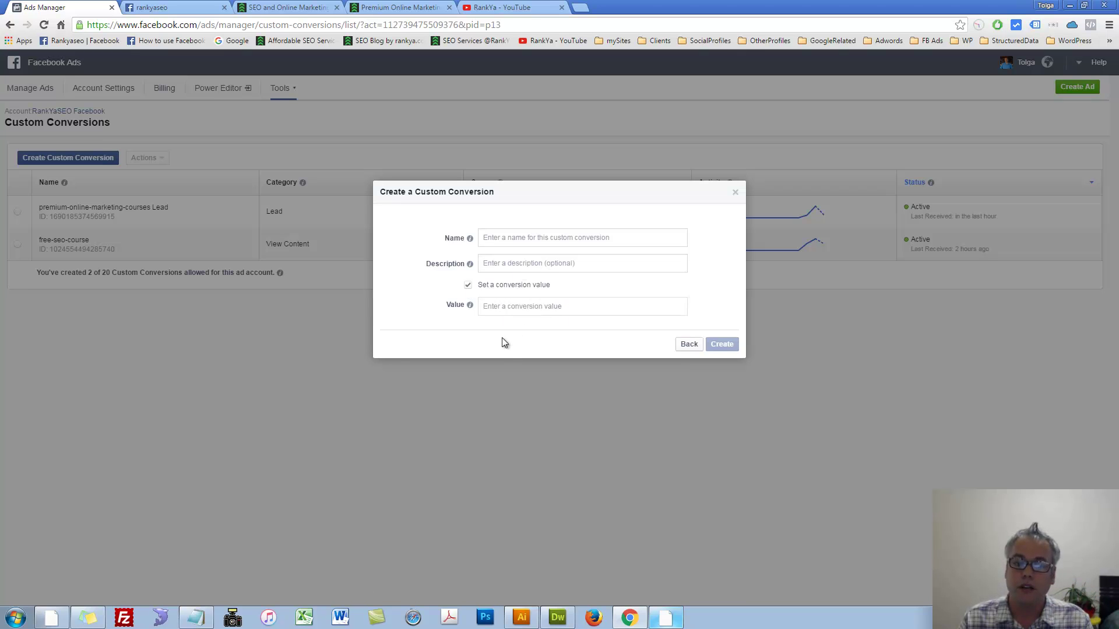
pyautogui.click(531, 307)
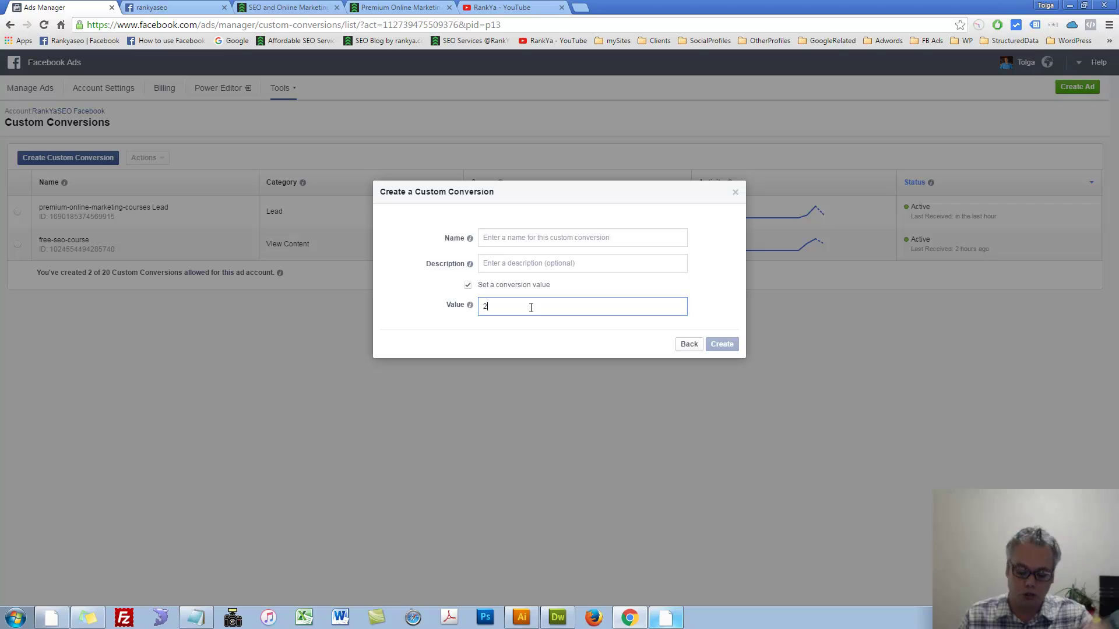
pyautogui.write('20')
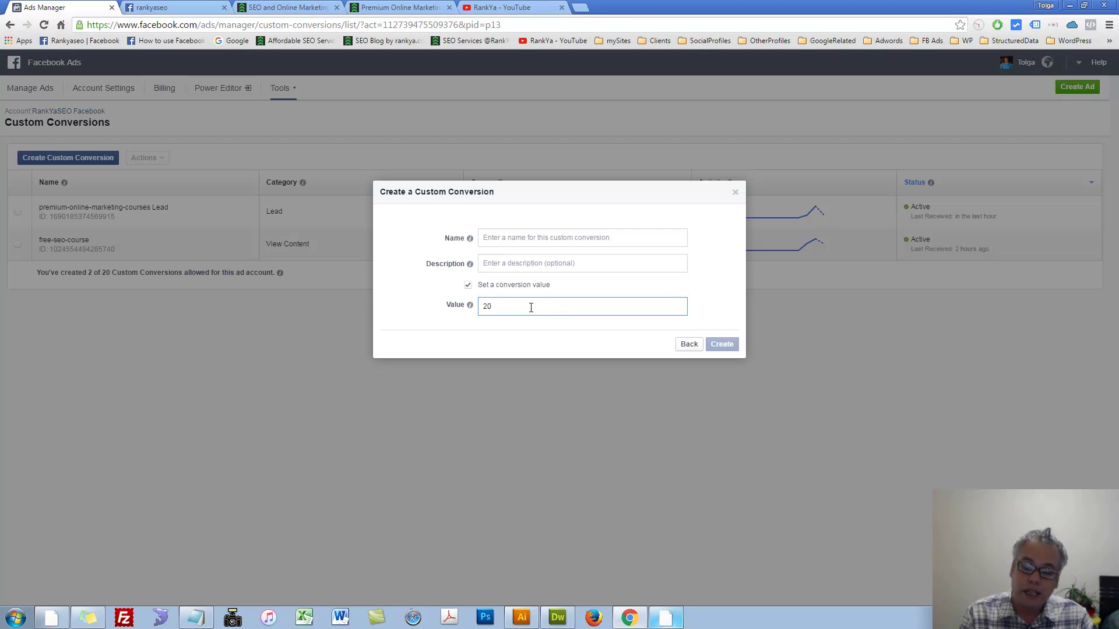
pyautogui.press('BackSpace')
pyautogui.press('BackSpace')
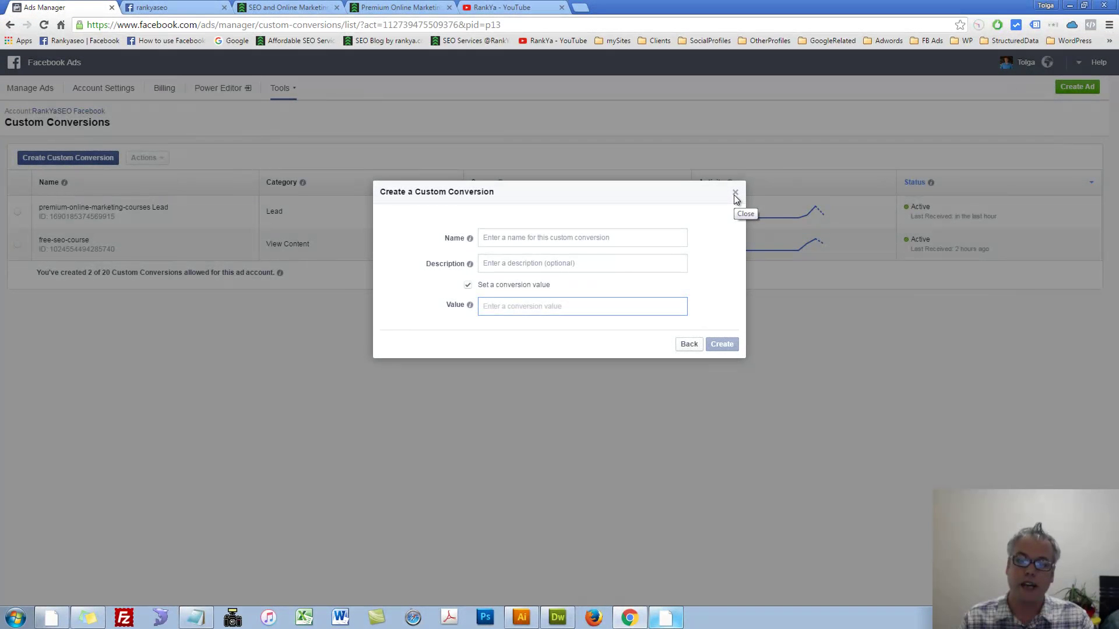
# Step: Close the Create a Custom Conversion dialog and go to the Premium Online Marketing Courses tab
pyautogui.click(734, 195)
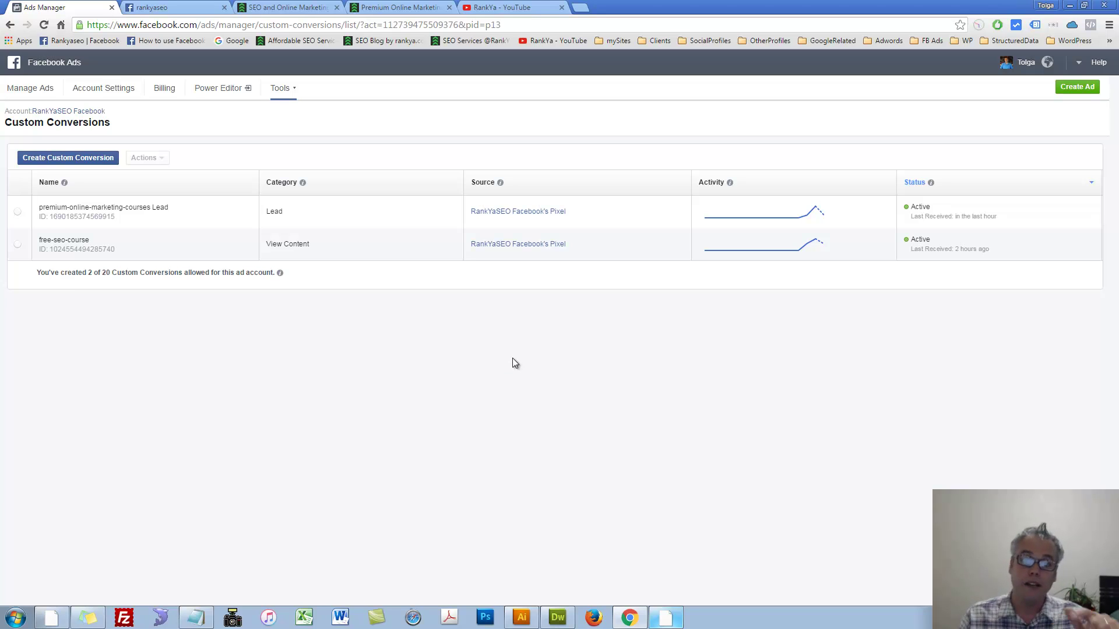
pyautogui.click(401, 7)
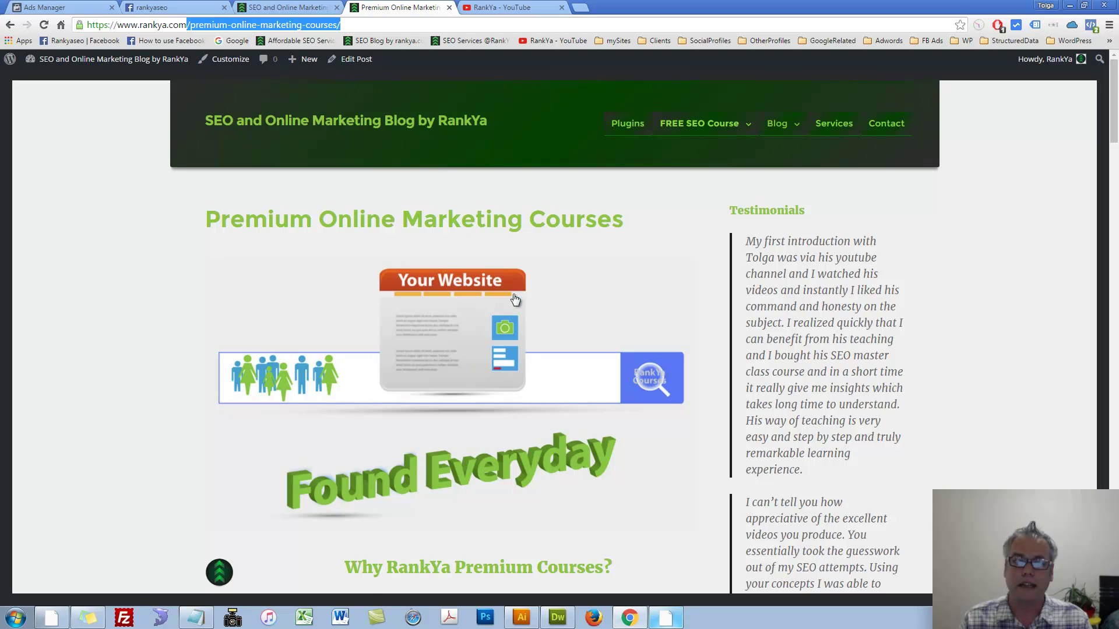
# Step: Open the course post editor, compare its HTML with the live purchase buttons, then open the Dashboard
pyautogui.middleClick(355, 61)
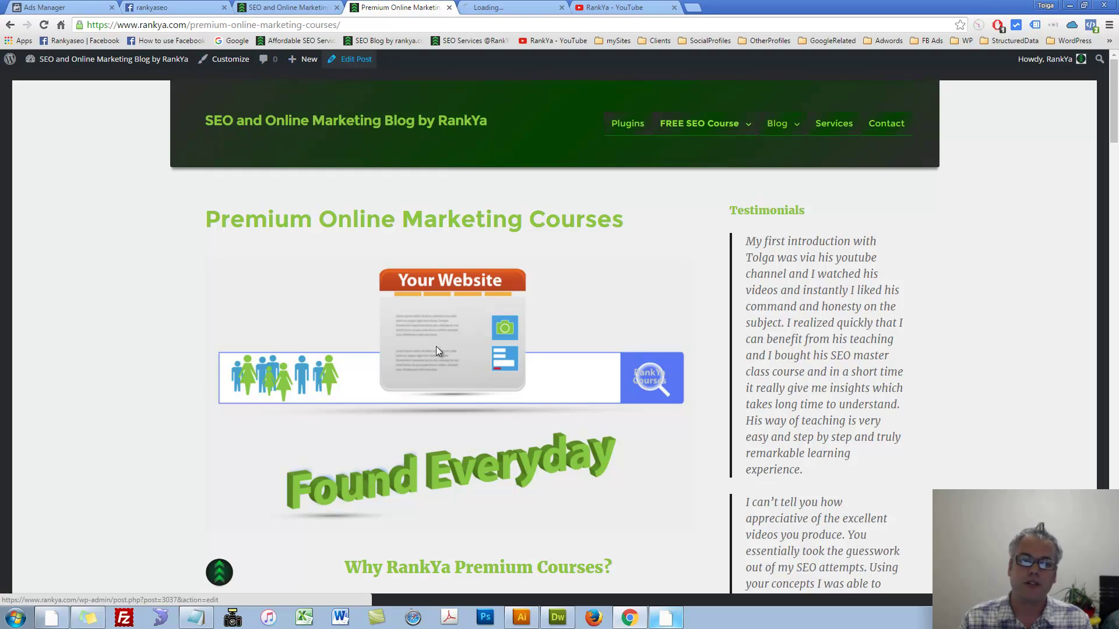
pyautogui.click(488, 7)
pyautogui.moveTo(915, 268); pyautogui.dragTo(906, 416)
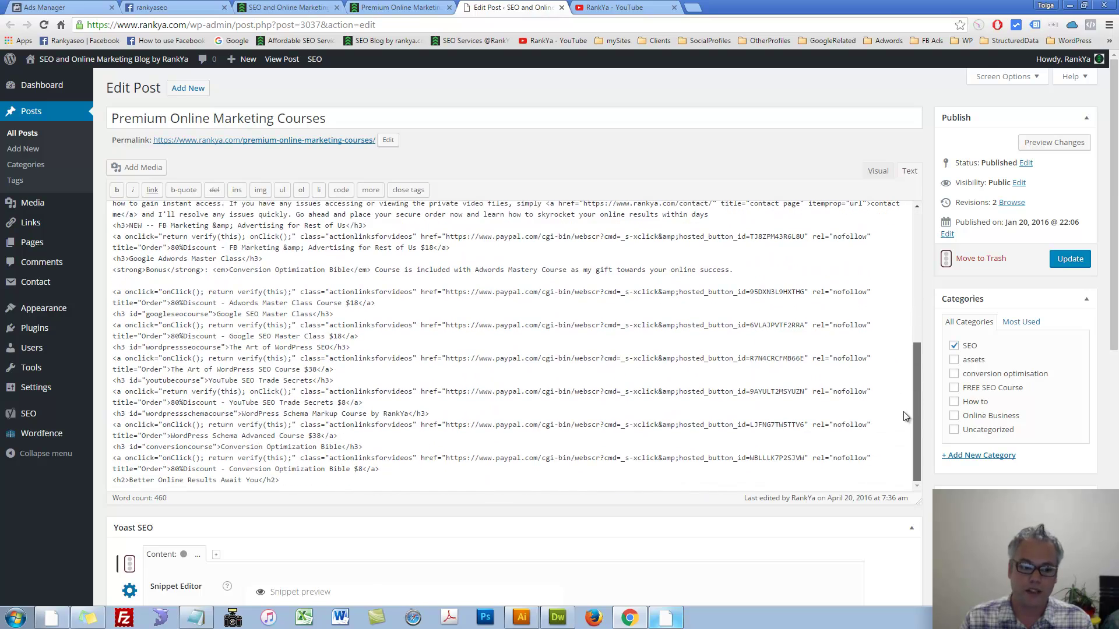
pyautogui.click(402, 8)
pyautogui.scroll(-3, 477, 309)
pyautogui.scroll(-14, 477, 309)
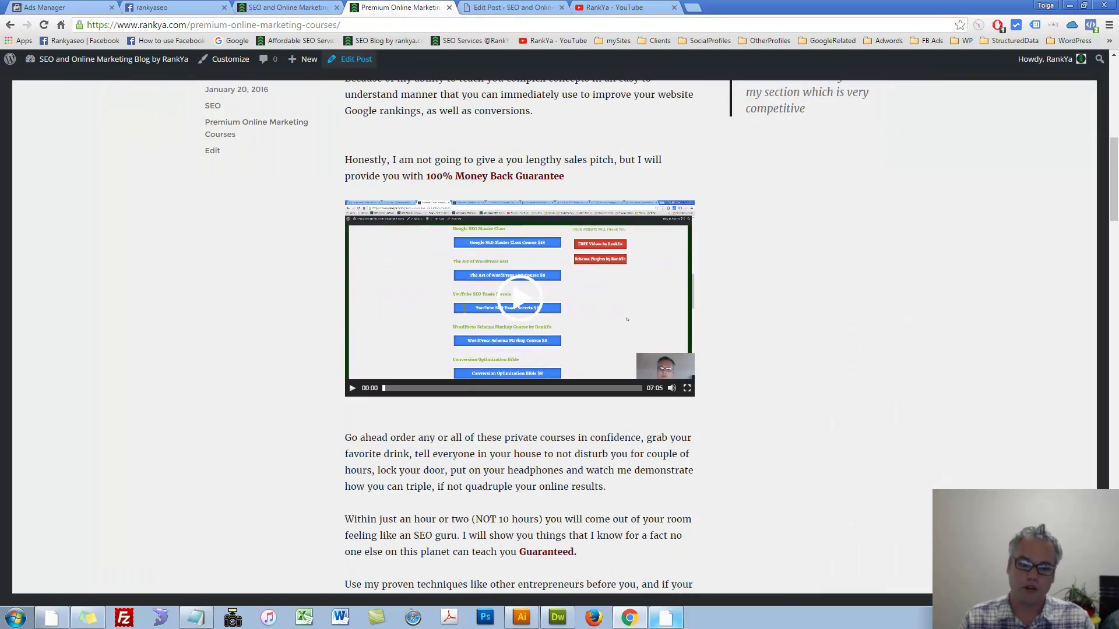
pyautogui.scroll(-7, 462, 308)
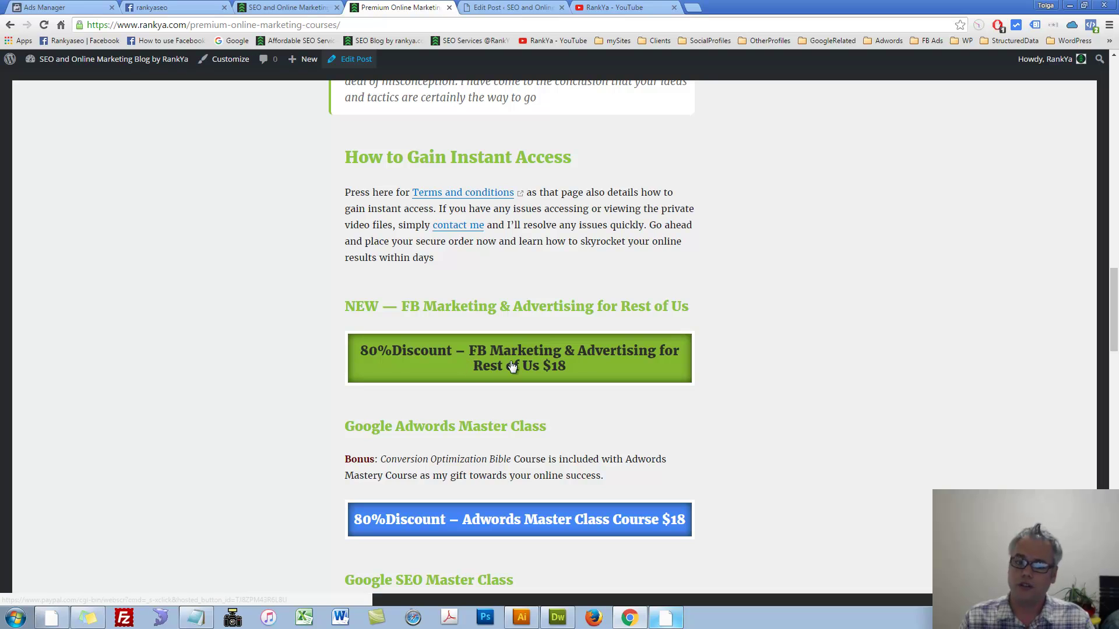
pyautogui.scroll(-2, 527, 392)
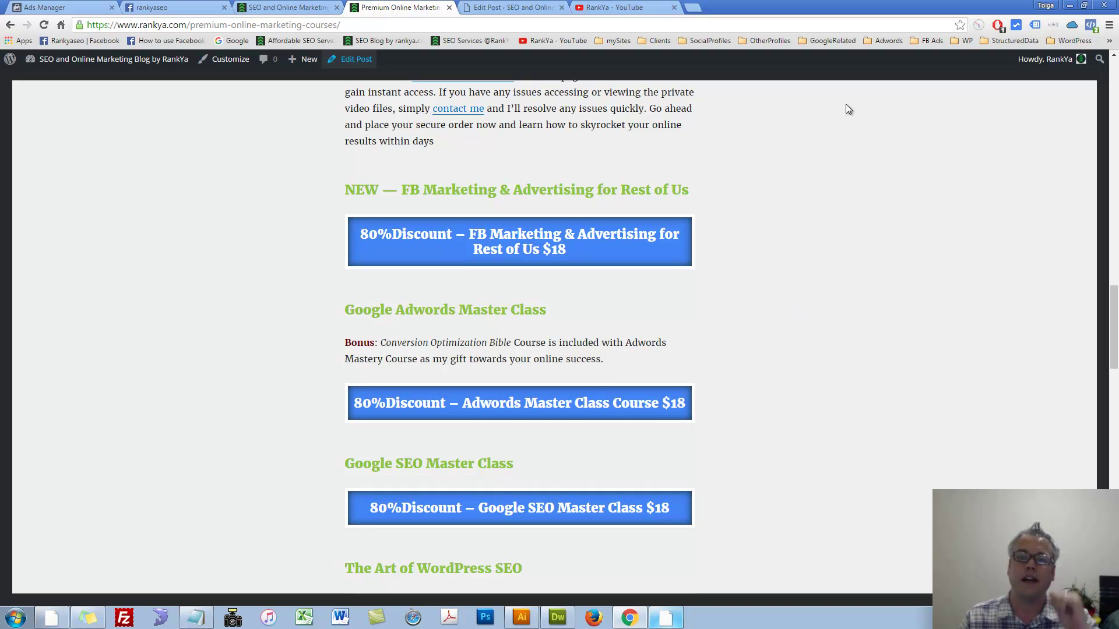
pyautogui.hotkey('ctrl', 'Tab')
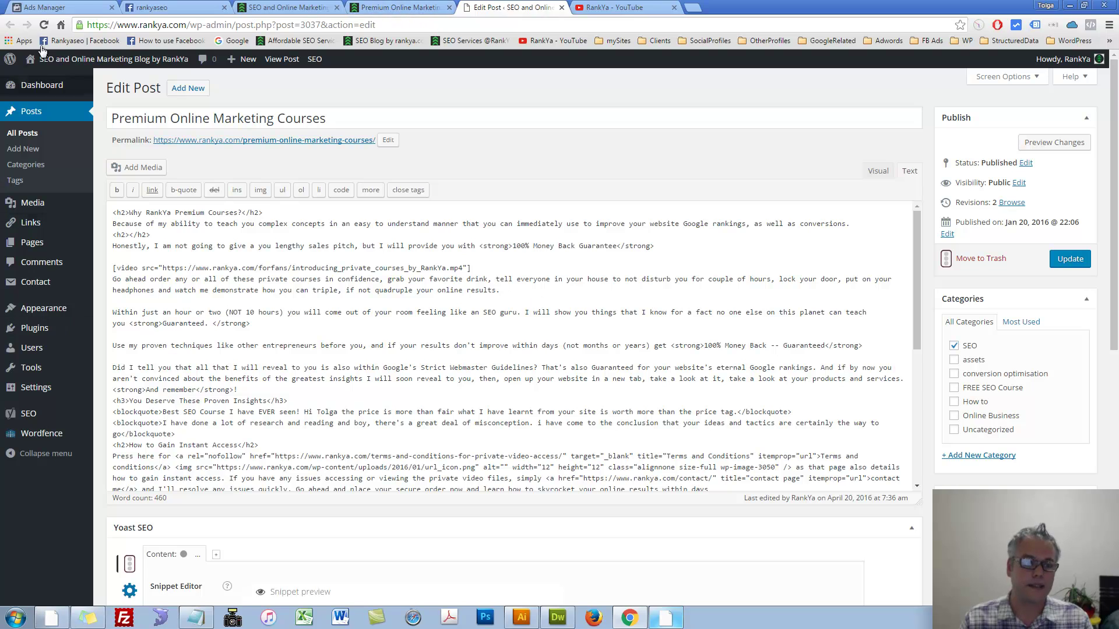
pyautogui.middleClick(15, 180)
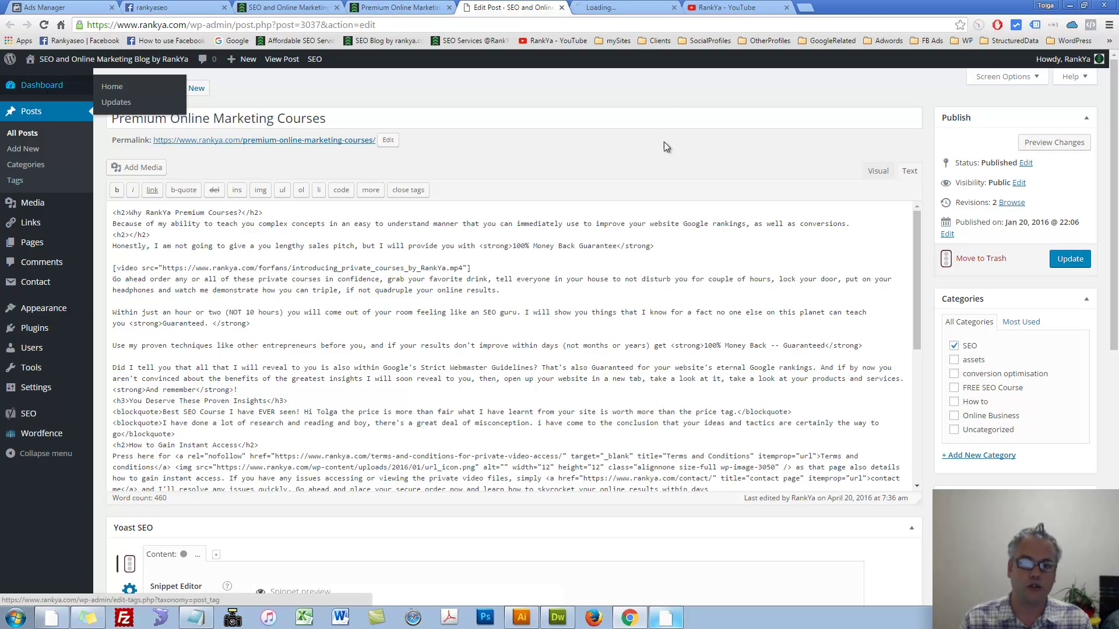
pyautogui.click(600, 8)
# Step: Load the RankYa Theme's header.php in the theme editor and select its Facebook Pixel code
pyautogui.moveTo(41, 283)
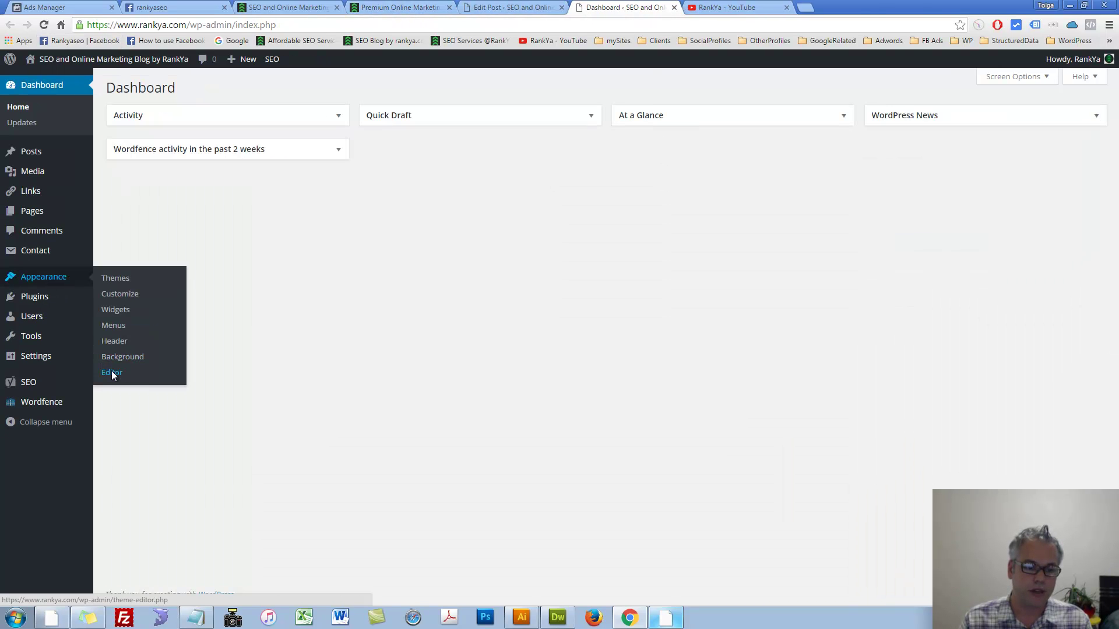
pyautogui.middleClick(112, 373)
pyautogui.hotkey('ctrl', 'Tab')
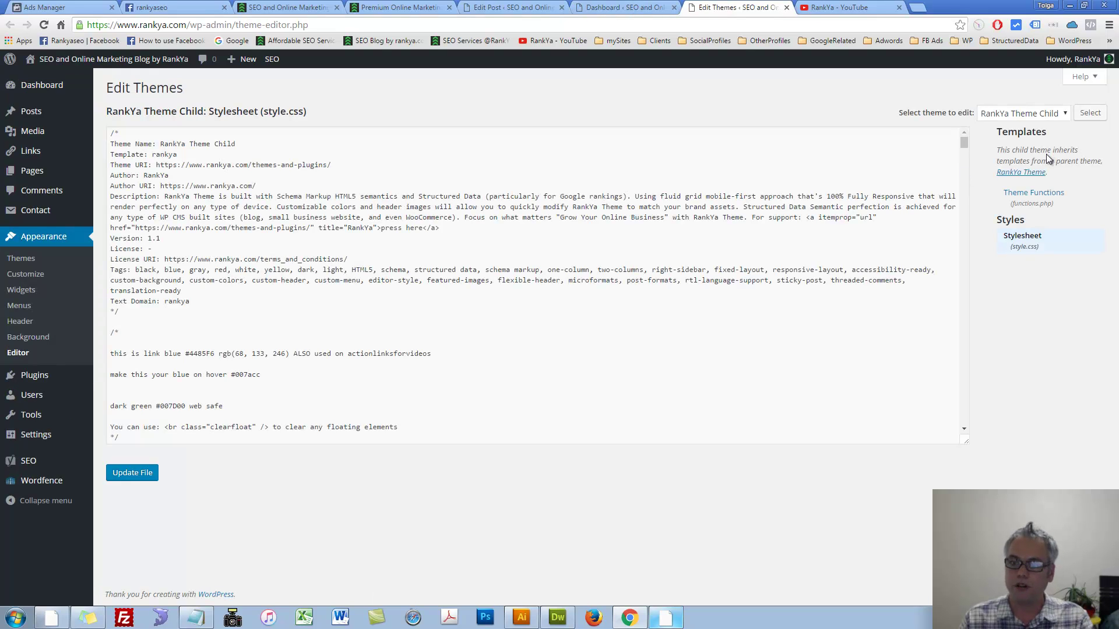
pyautogui.click(1058, 117)
pyautogui.click(1039, 139)
pyautogui.click(1090, 113)
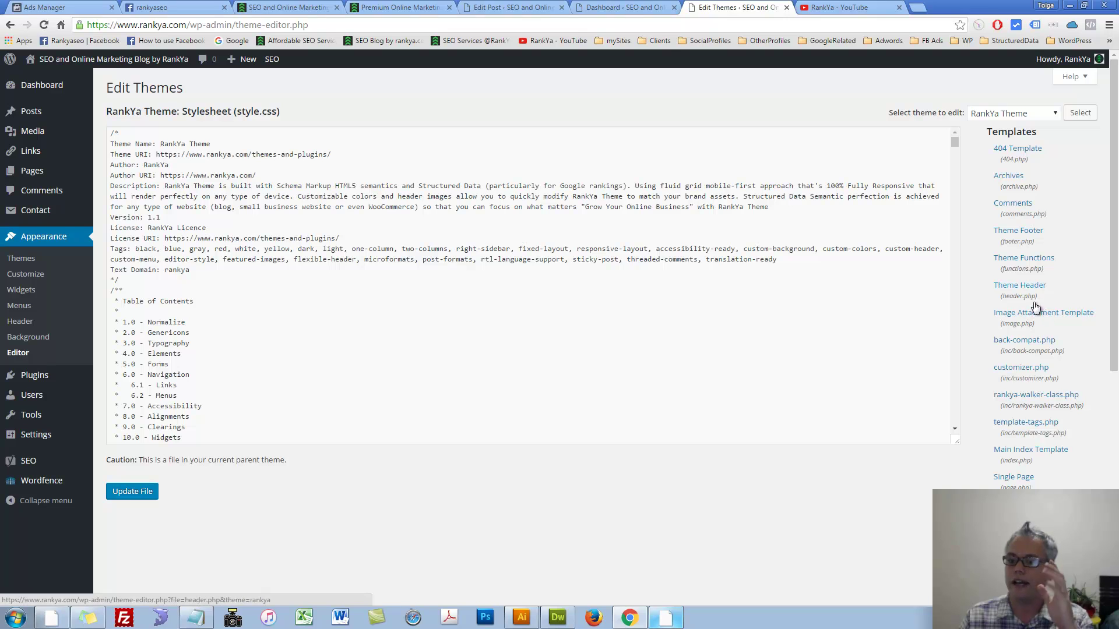
pyautogui.click(1021, 287)
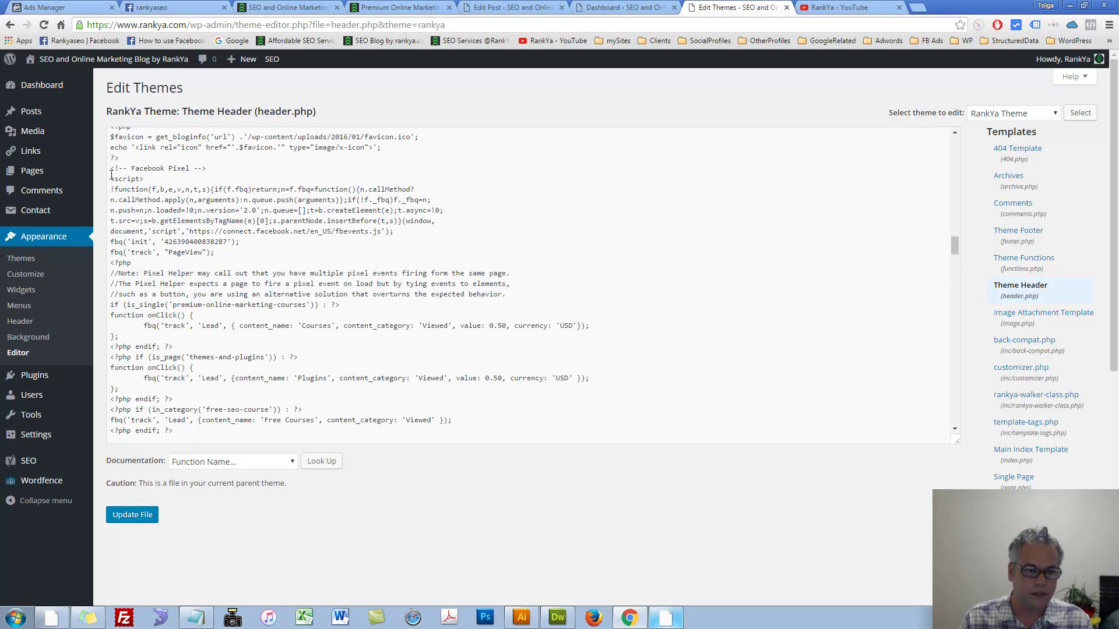
pyautogui.moveTo(111, 169); pyautogui.dragTo(234, 420)
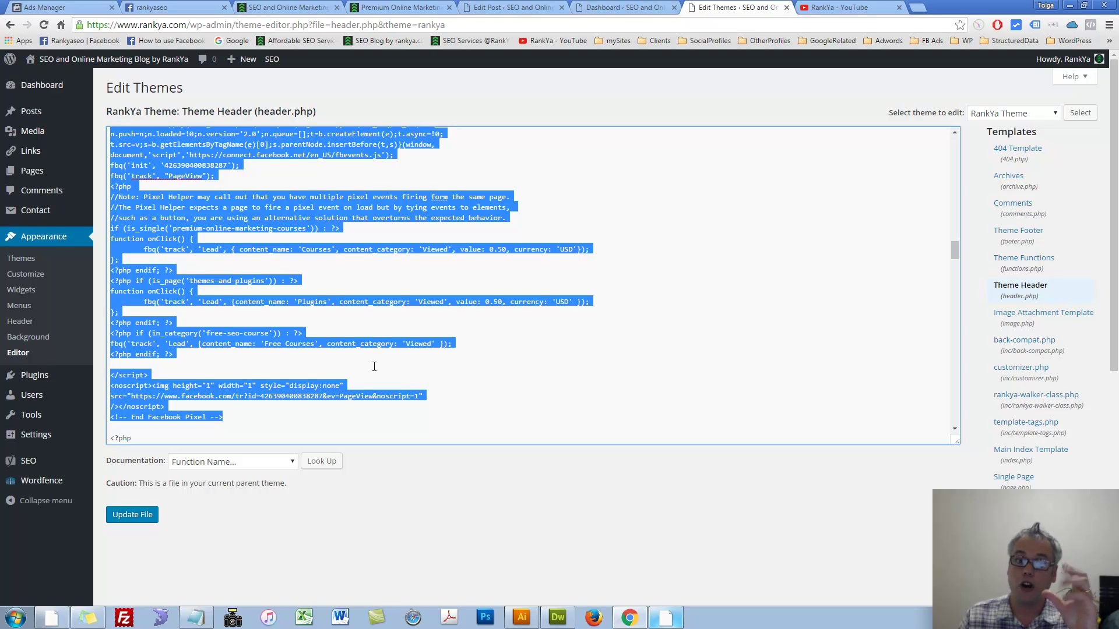
# Step: Open the Crazy Domains Hosting Manager from the mySites bookmark and launch File Manager
pyautogui.click(918, 8)
pyautogui.click(622, 41)
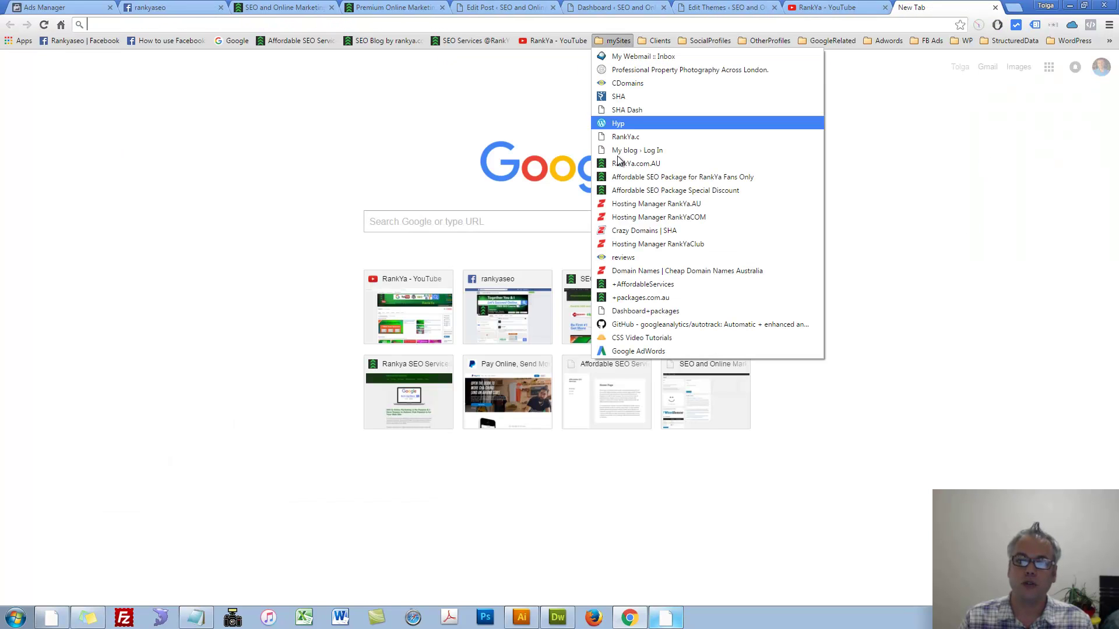
pyautogui.click(655, 217)
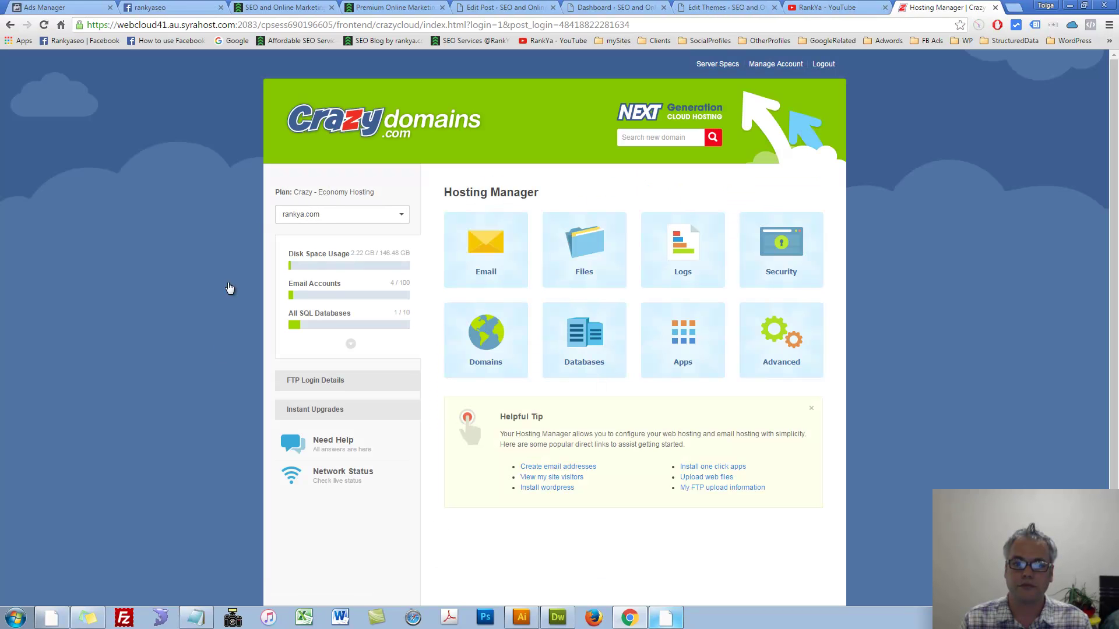
pyautogui.click(584, 256)
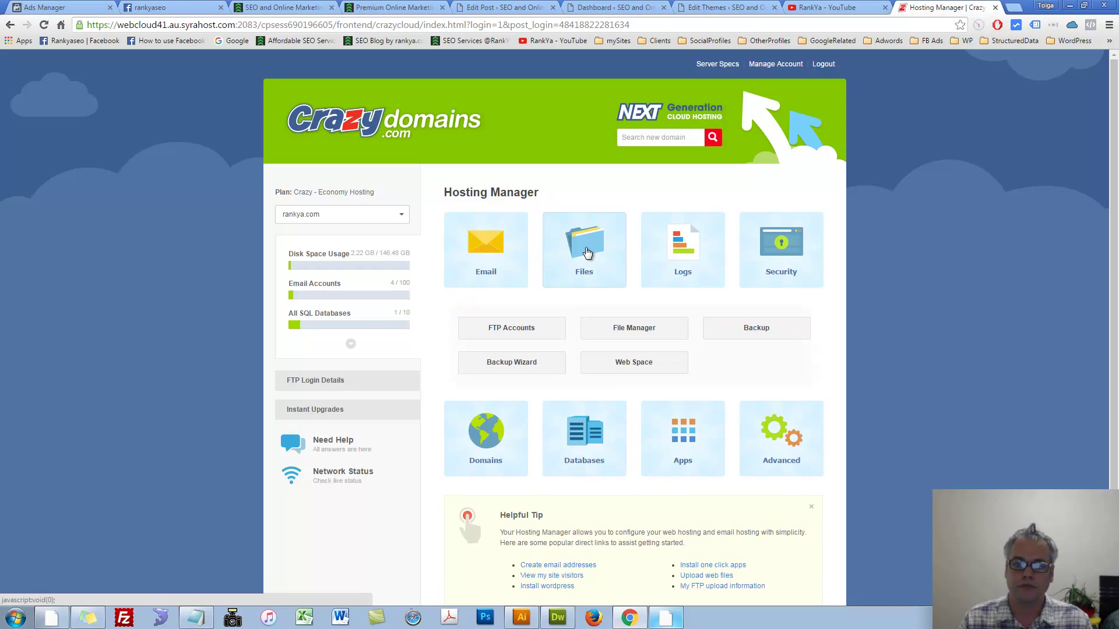
pyautogui.click(628, 329)
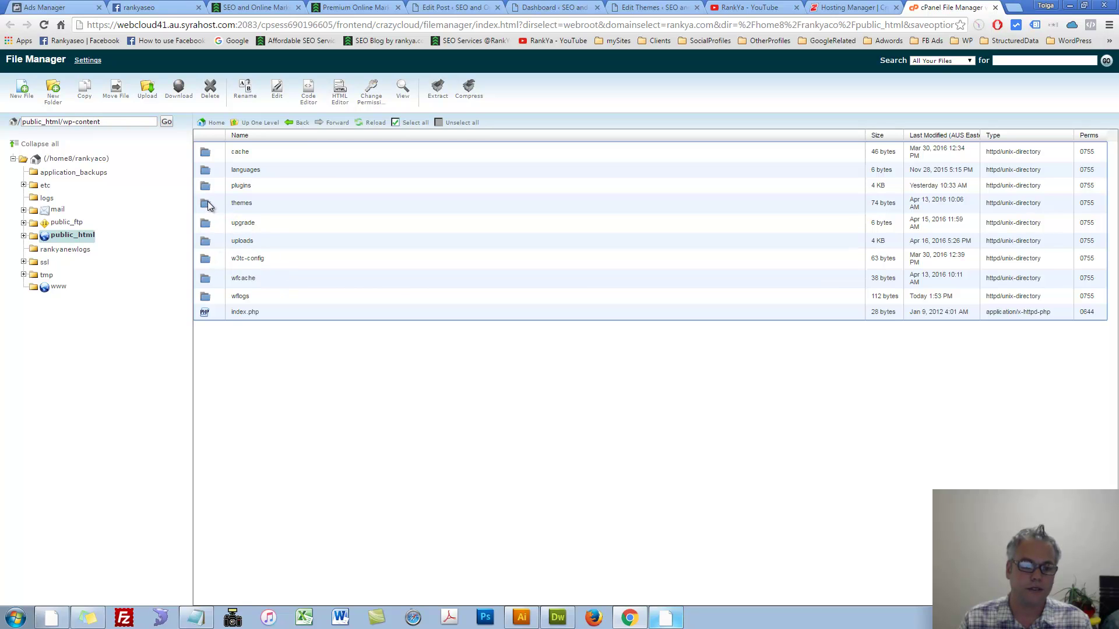
# Step: Find header.php in themes > rankya on the server, then return to the theme editor
pyautogui.doubleClick(209, 205)
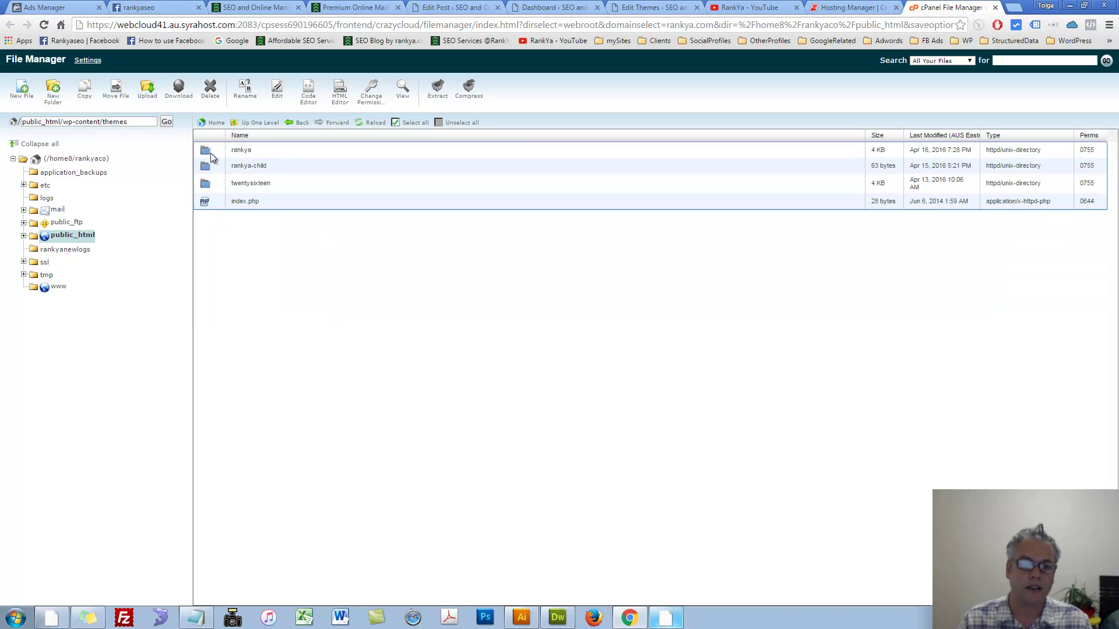
pyautogui.doubleClick(211, 155)
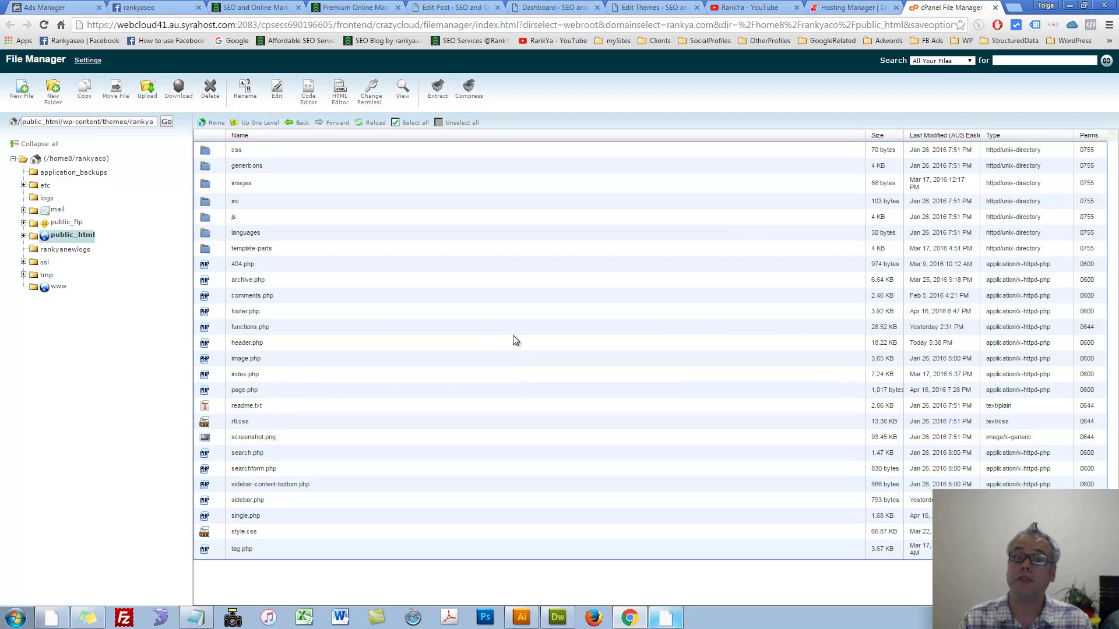
pyautogui.click(204, 343)
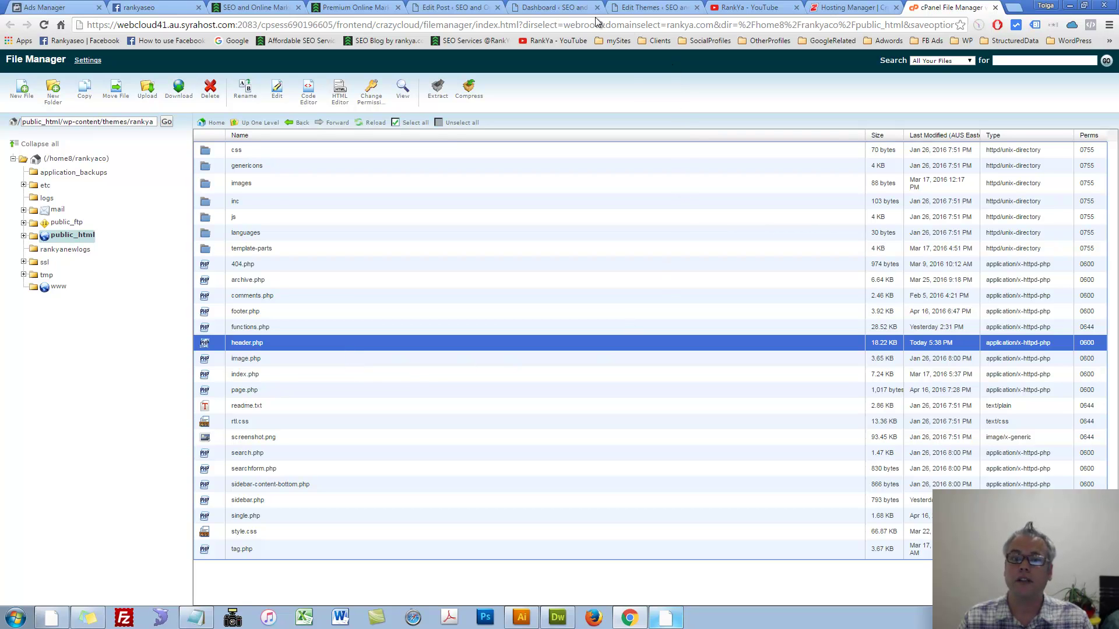
pyautogui.click(647, 7)
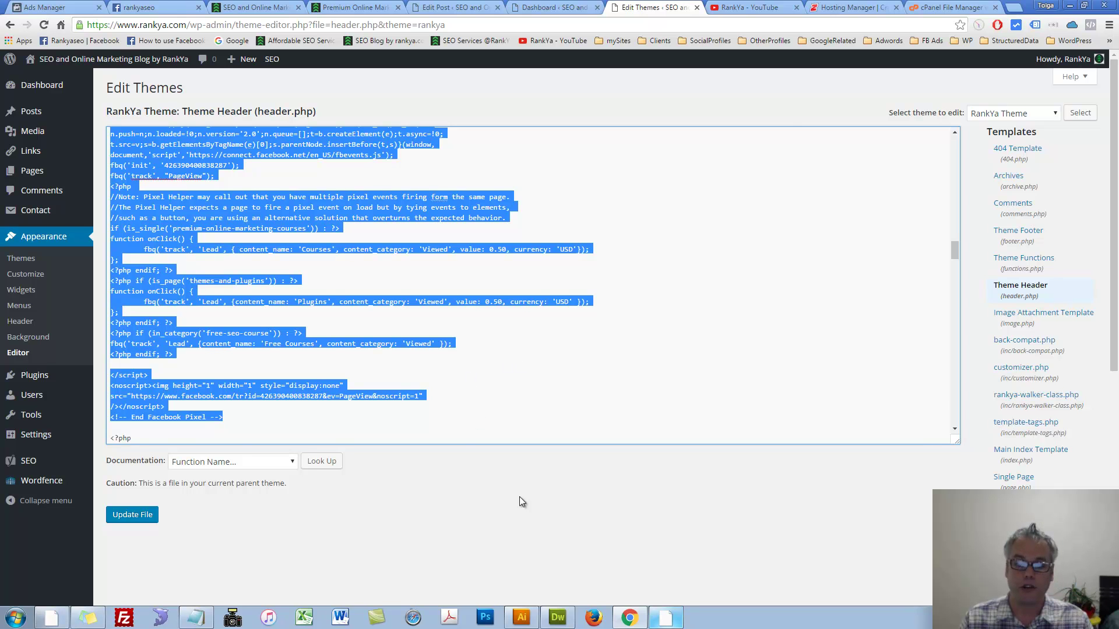
# Step: Show the local header.php in Dreamweaver's themes > rankya folder, then return to cPanel File Manager
pyautogui.click(558, 617)
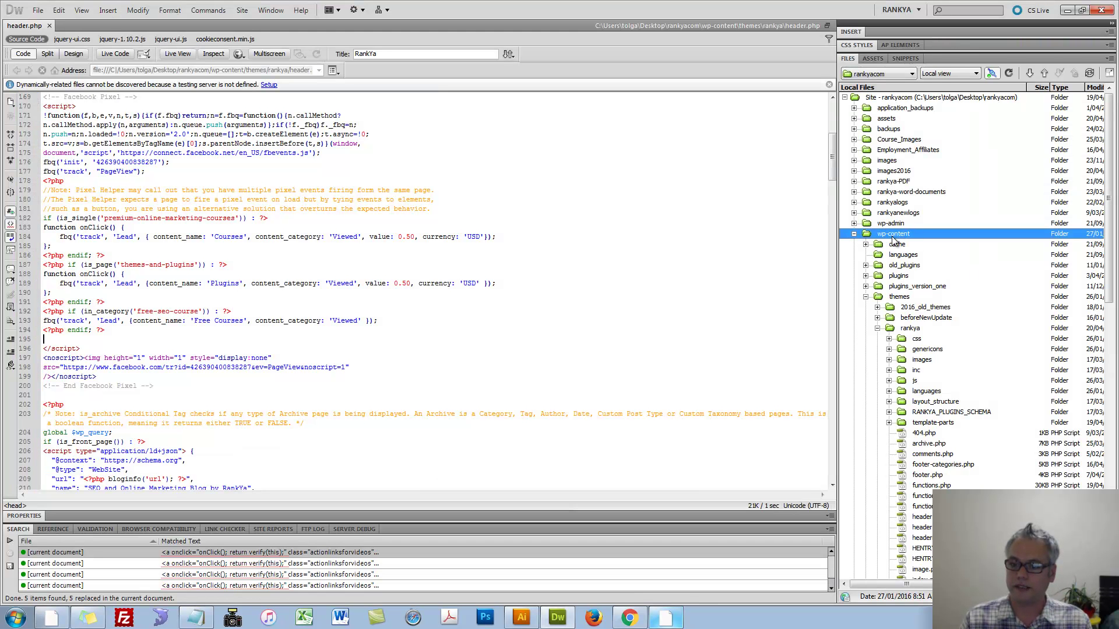
pyautogui.click(904, 298)
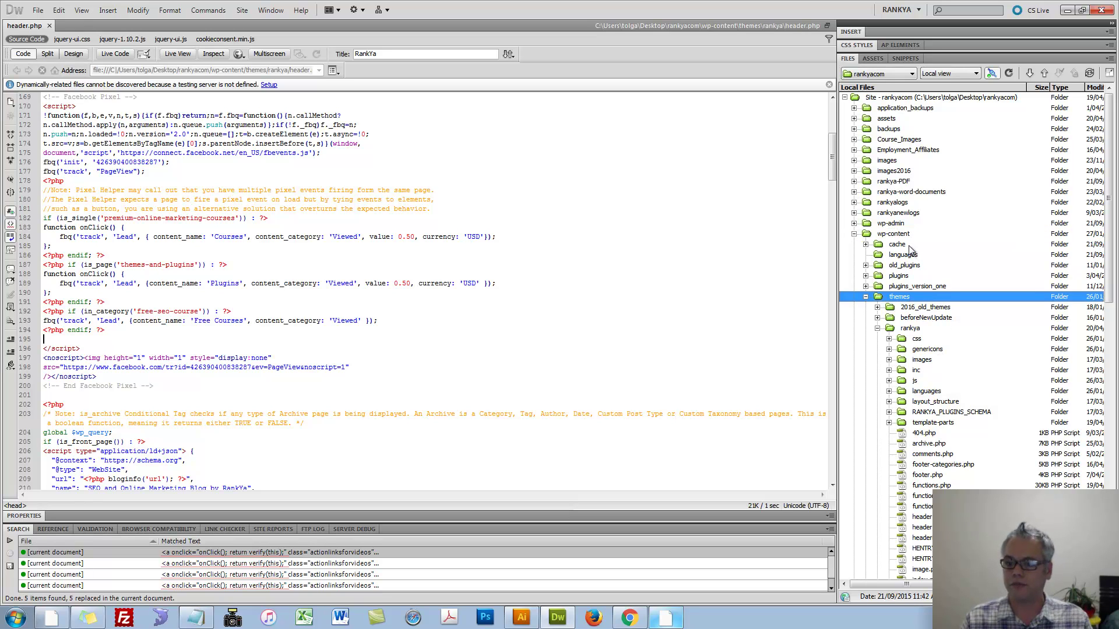
pyautogui.click(908, 329)
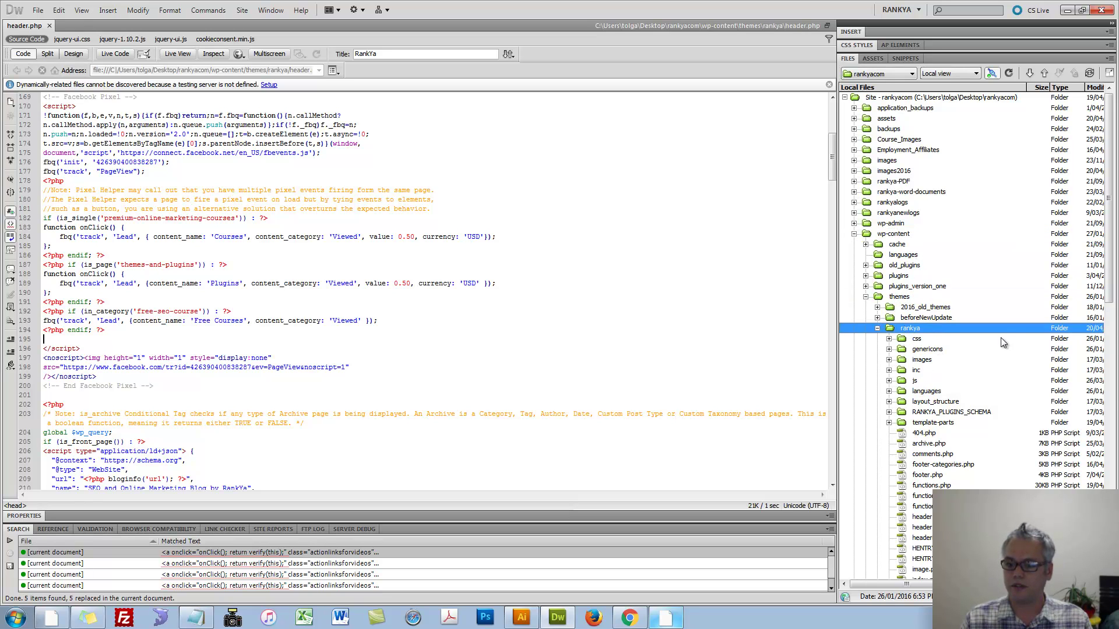
pyautogui.click(629, 618)
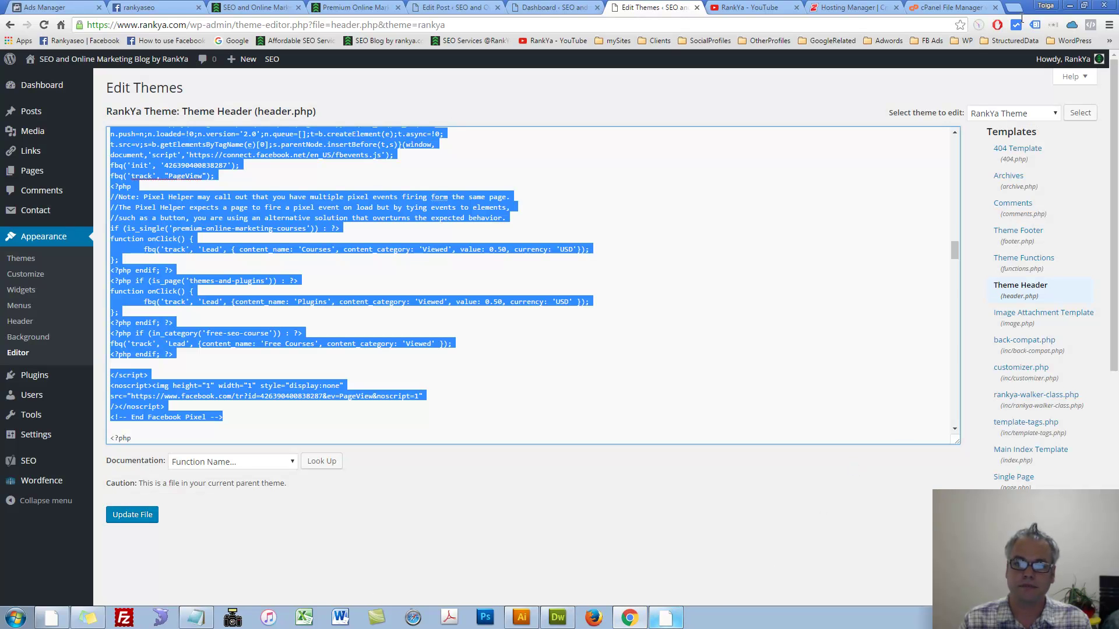
pyautogui.click(952, 7)
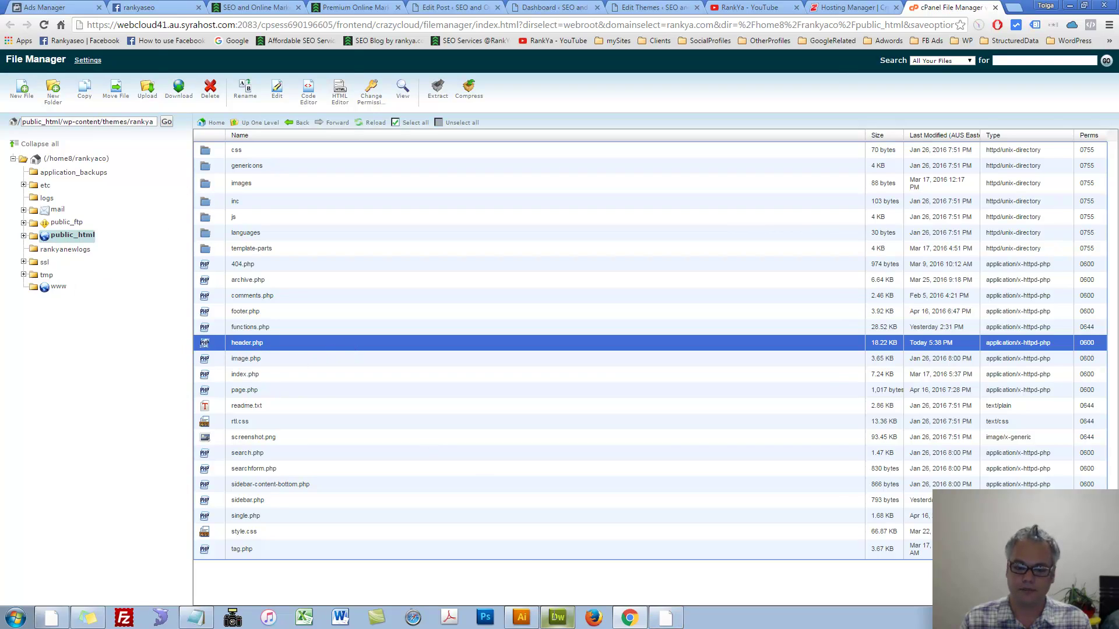
# Step: Delete the conditional PHP onClick block from header.php's pixel script, keeping the base code and PageView event
pyautogui.click(558, 618)
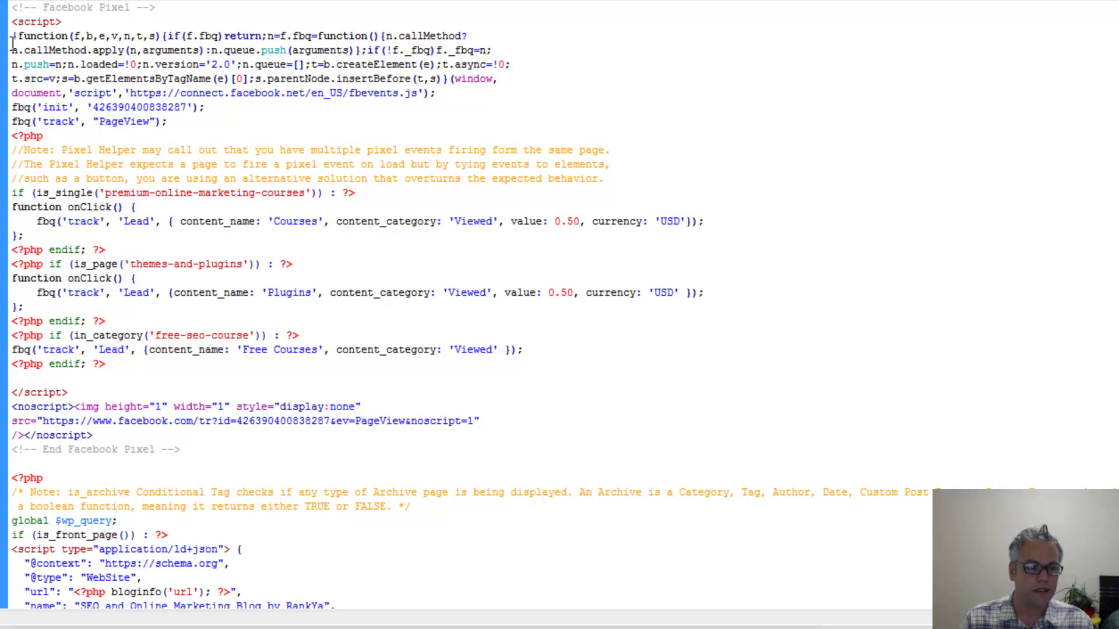
pyautogui.moveTo(11, 9); pyautogui.dragTo(209, 448)
pyautogui.click(269, 437)
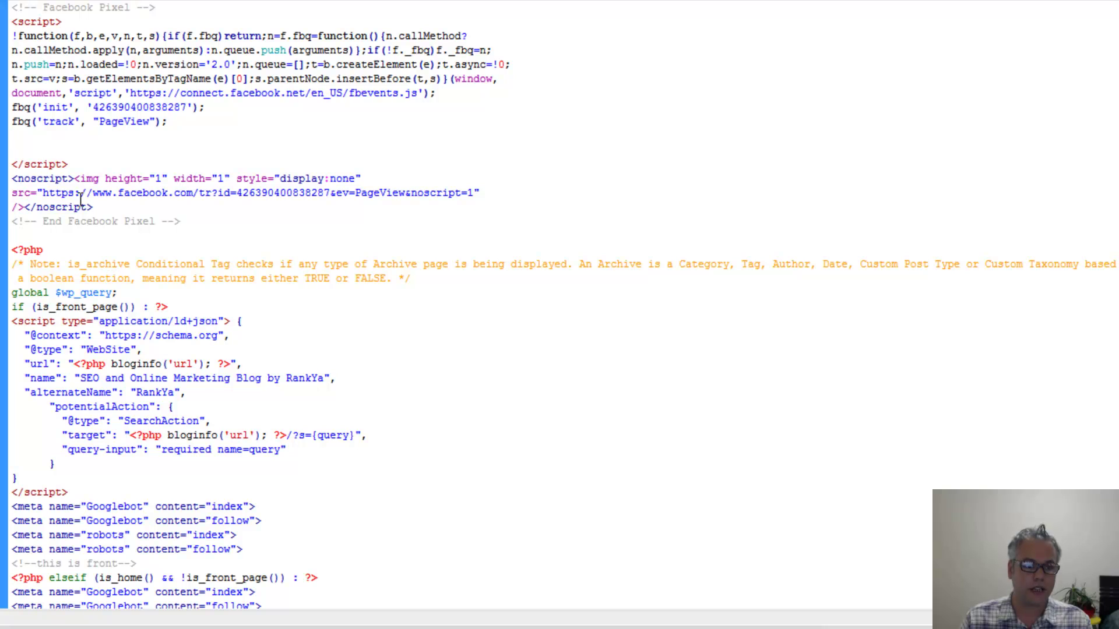
pyautogui.press('Delete')
pyautogui.press('Delete')
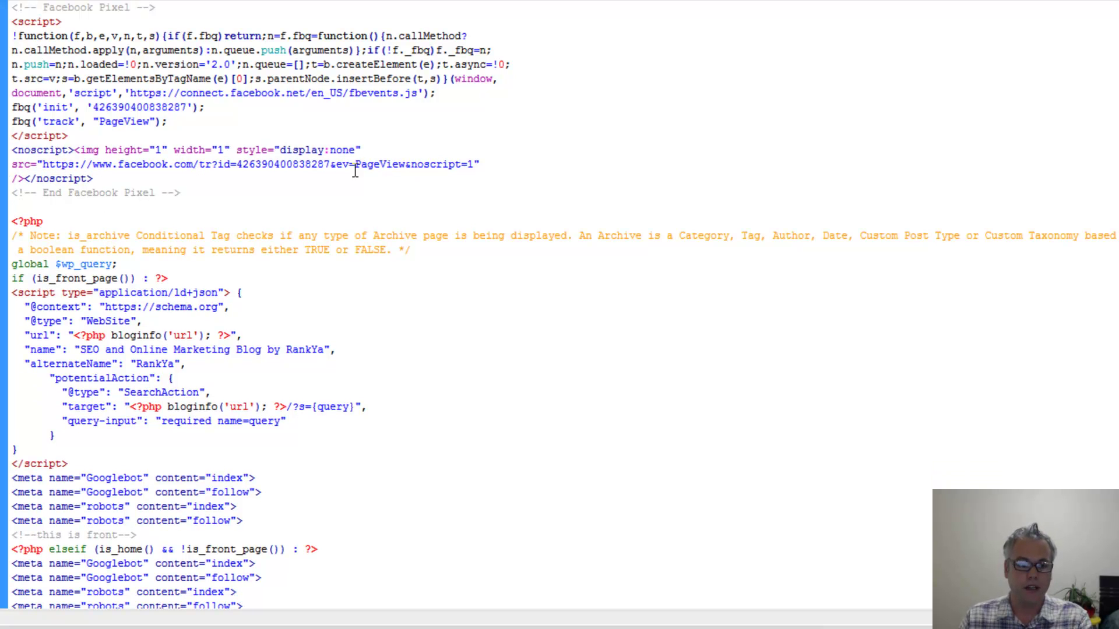
pyautogui.moveTo(182, 192); pyautogui.dragTo(12, 181)
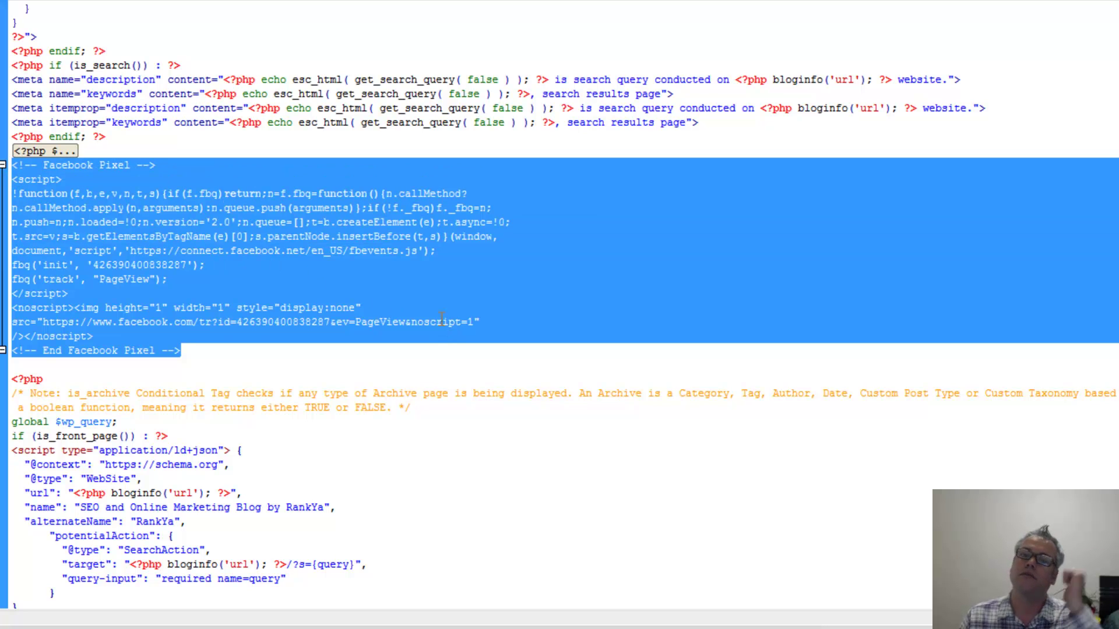
pyautogui.click(337, 368)
pyautogui.doubleClick(120, 282)
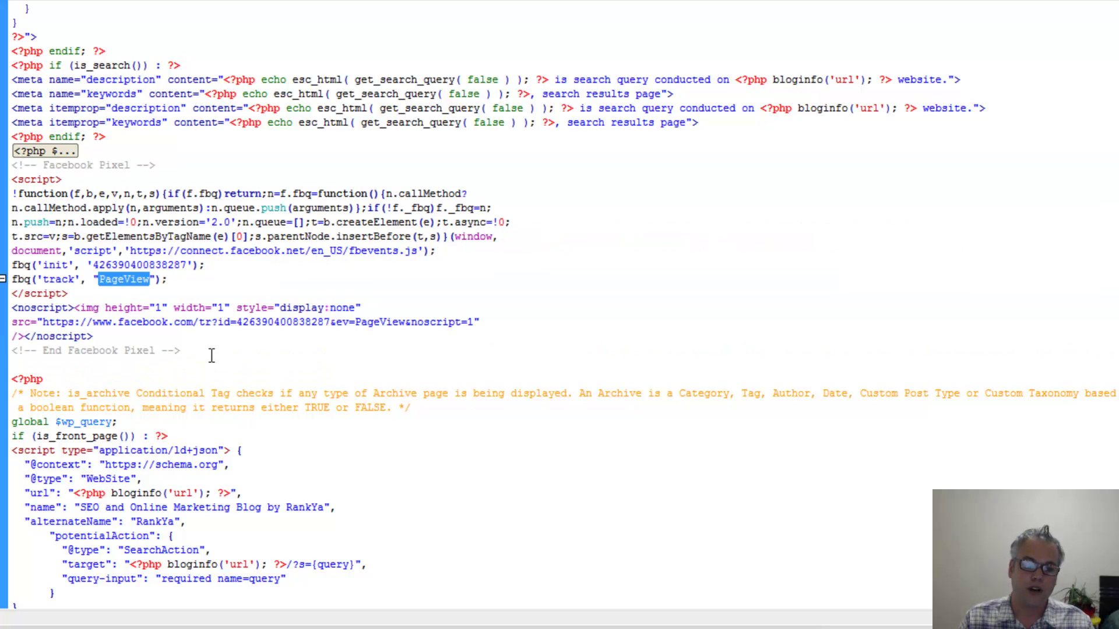
pyautogui.click(189, 298)
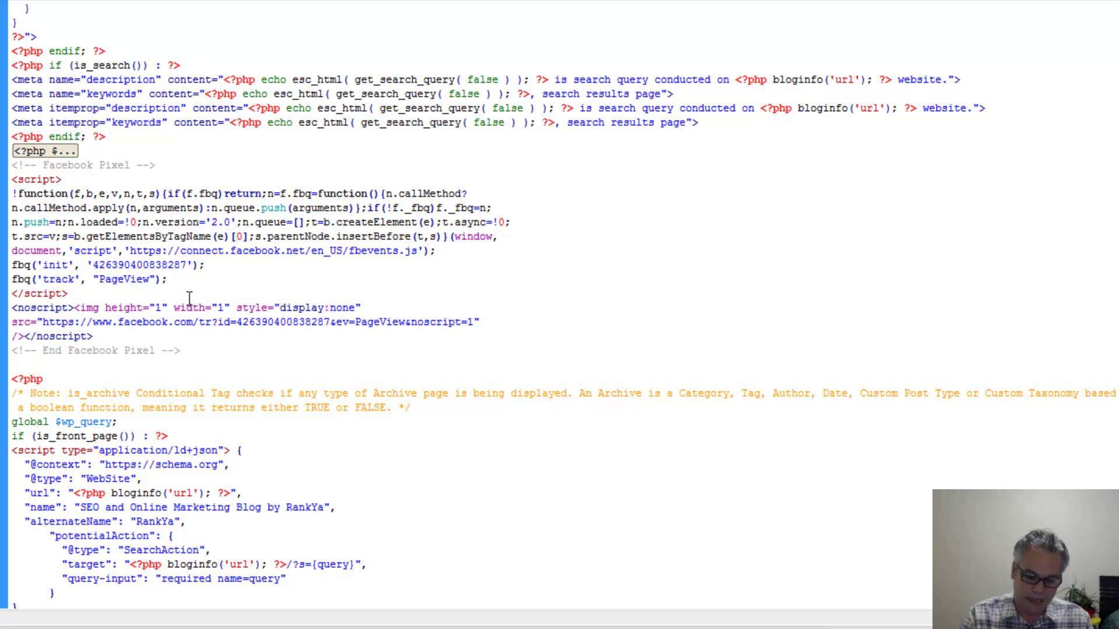
# Step: Paste the conditional onClick block below the PageView line and review its is_single condition
pyautogui.press('Return')
pyautogui.press('Return')
pyautogui.press('Return')
pyautogui.press('Return')
pyautogui.press('Return')
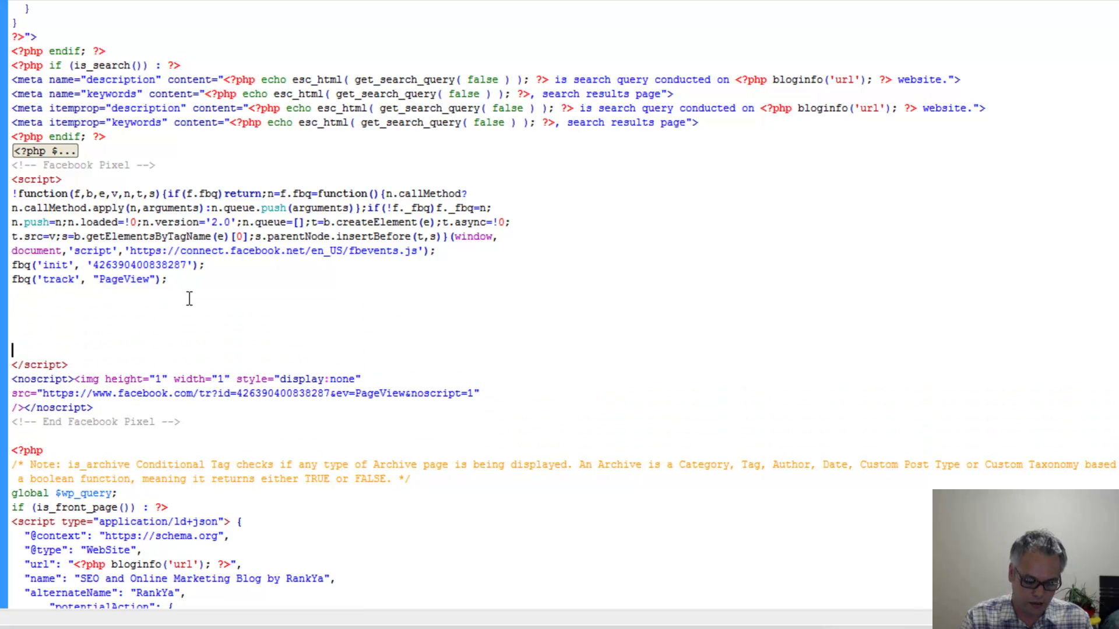
pyautogui.press('Up')
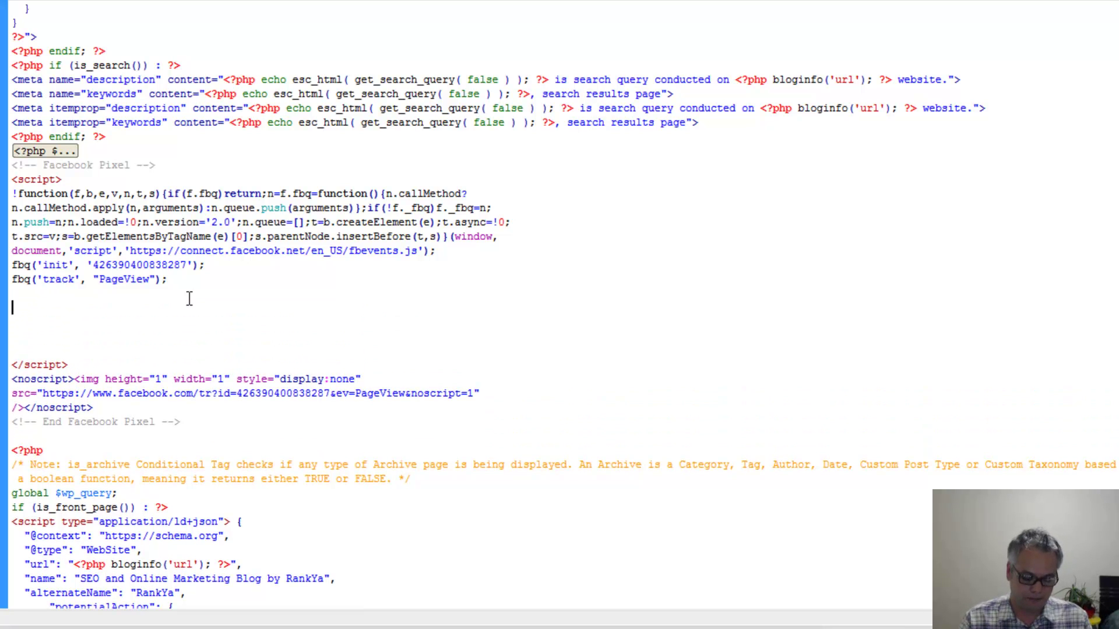
pyautogui.write("<?php //Note: Pixel Helper may call out that you have multiple pixel events firing form the same page. //The Pixel Helper expects a page to fire a pixel event on load but by tying events to elements, //such as a button, you are using an alternative solution that overturns the expected behavior. if (is_single('premium-online-marketing-courses')) : ?> function onClick() {     fbq('track', 'Lead', { content_name: 'Courses', content_category: 'Viewed', value: 0.50, currency: 'USD'}); }; <?php endif; ?> <?php if (is_page('themes-and-plugins')) : ?> function onClick() {     fbq('track', 'Lead', {content_name: 'Plugins', content_category: 'Viewed', value: 0.50, currency: 'USD' }); }; <?php endif; ?> <?php if (in_category('free-seo-course')) : ?> fbq('track', 'Lead', {content_name: 'Free Courses', content_category: 'Viewed' }); <?php endif; ?>")
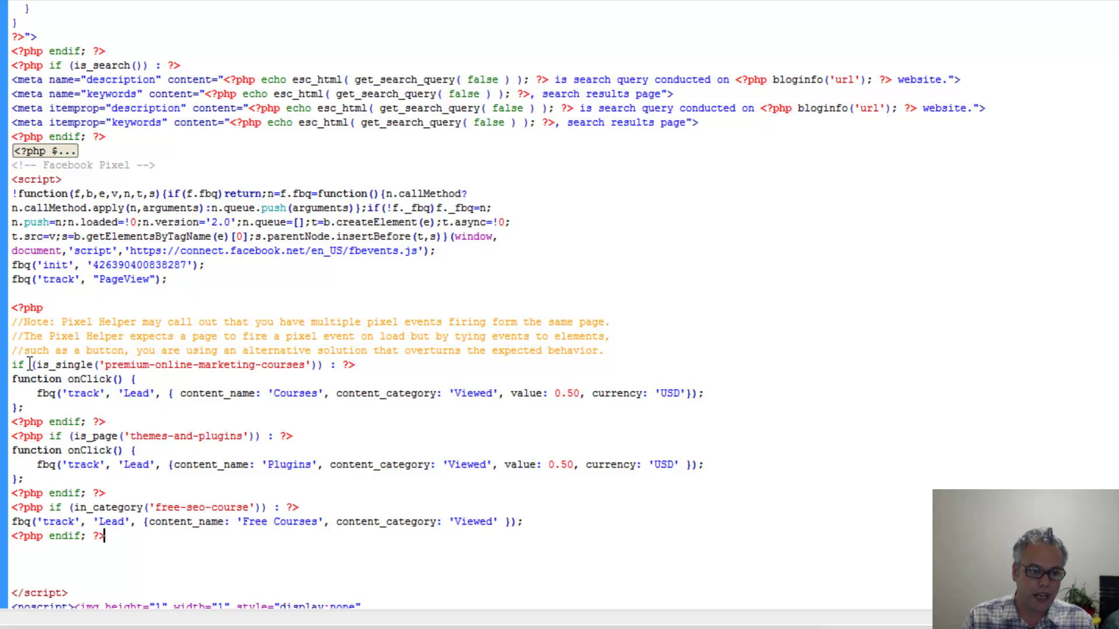
pyautogui.click(15, 308)
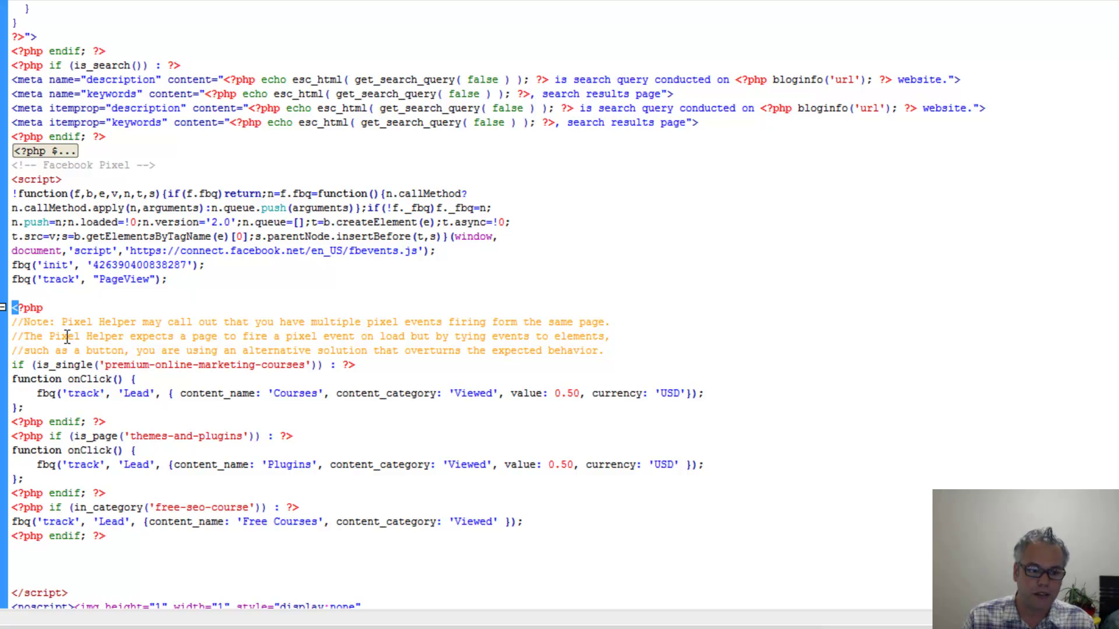
pyautogui.keyDown('shift'); pyautogui.click(387, 364); pyautogui.keyUp('shift')
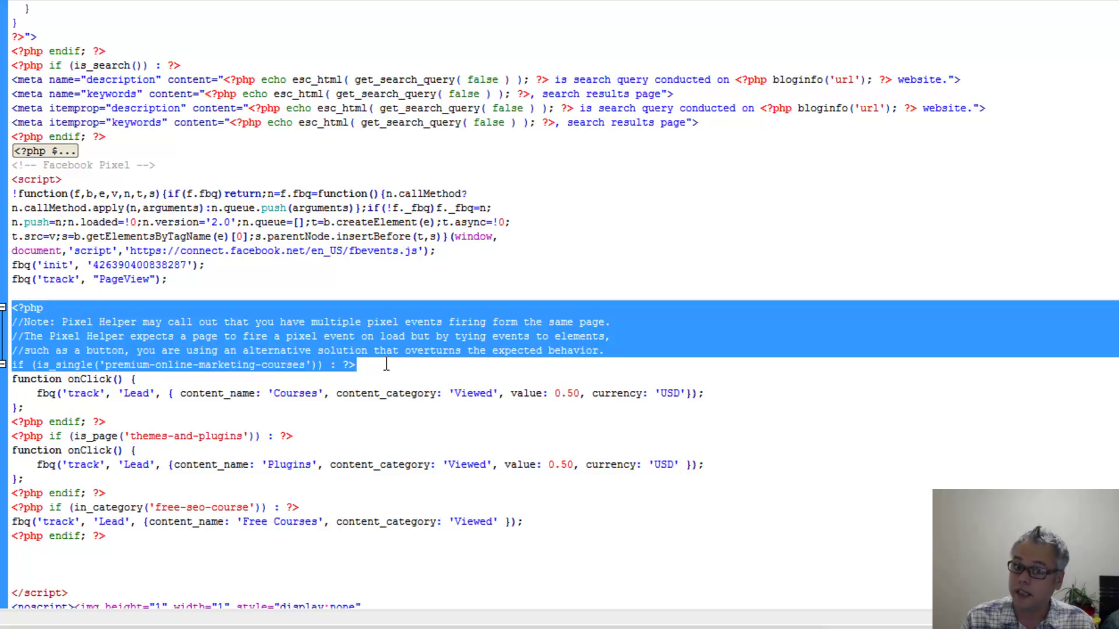
pyautogui.click(386, 365)
pyautogui.doubleClick(60, 368)
pyautogui.click(59, 372)
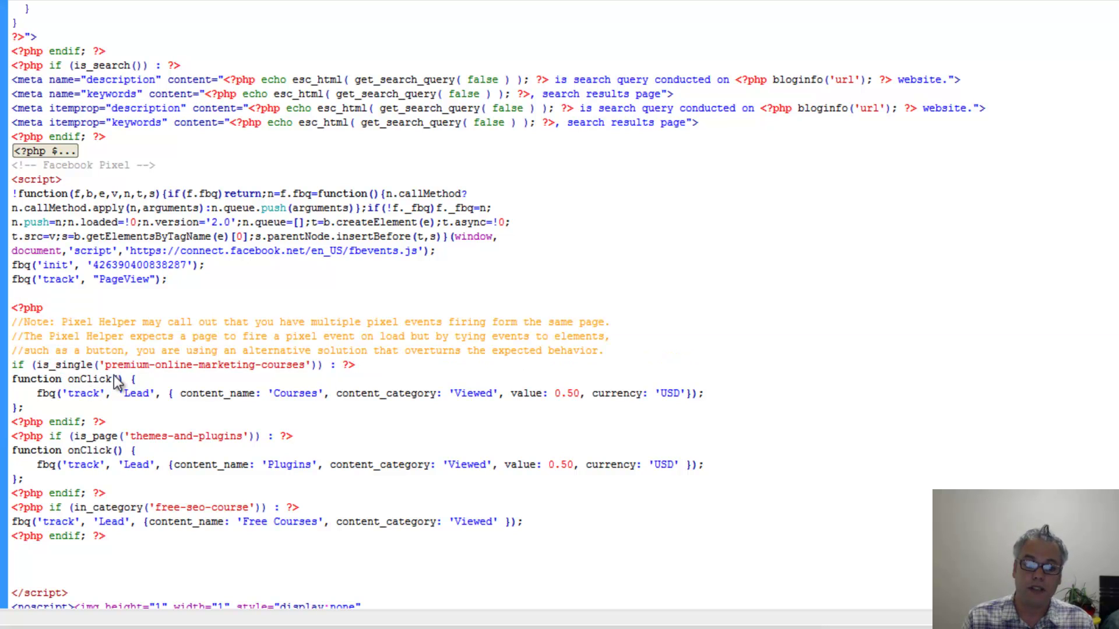
pyautogui.doubleClick(60, 368)
pyautogui.click(125, 362)
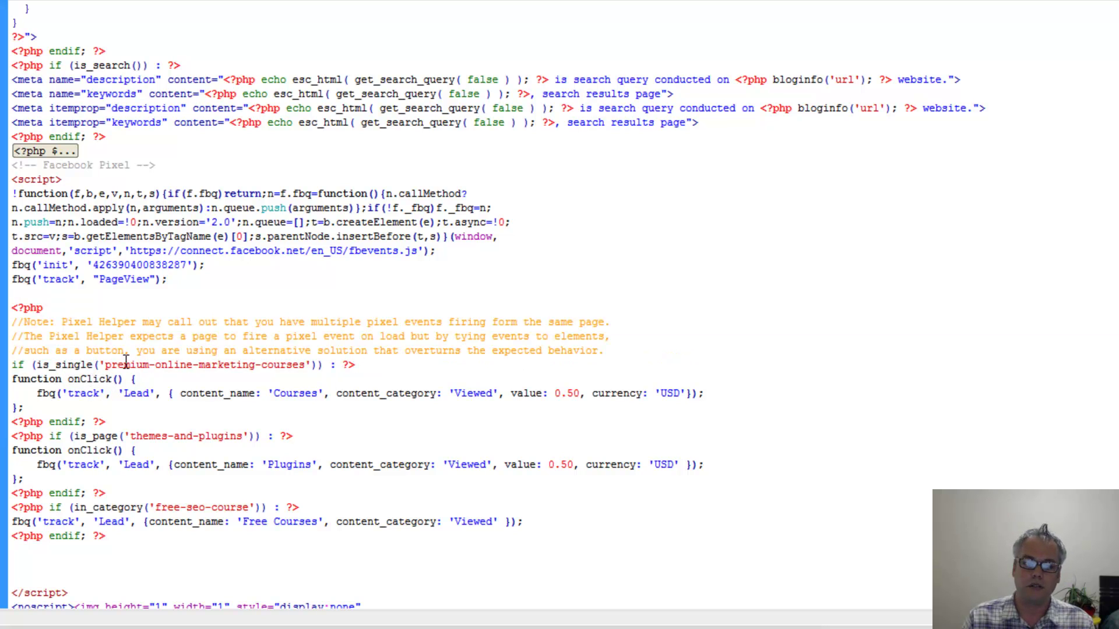
# Step: Review the premium-online-marketing-courses slug, the onClick function and its fbq Lead call
pyautogui.moveTo(101, 365); pyautogui.dragTo(332, 364)
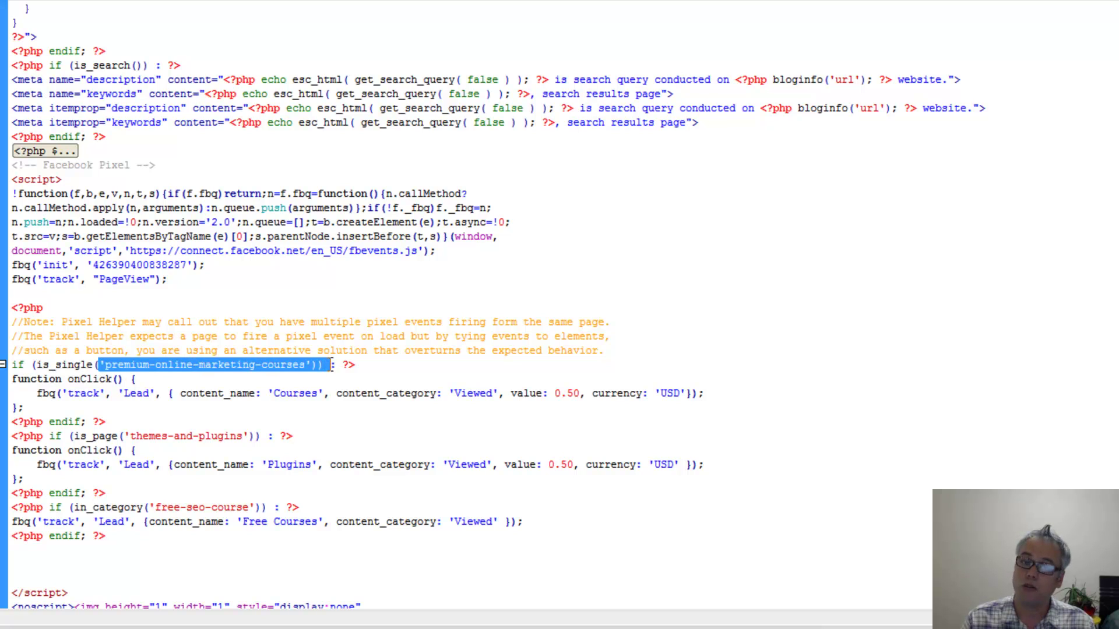
pyautogui.click(13, 379)
pyautogui.keyDown('shift'); pyautogui.click(37, 407); pyautogui.keyUp('shift')
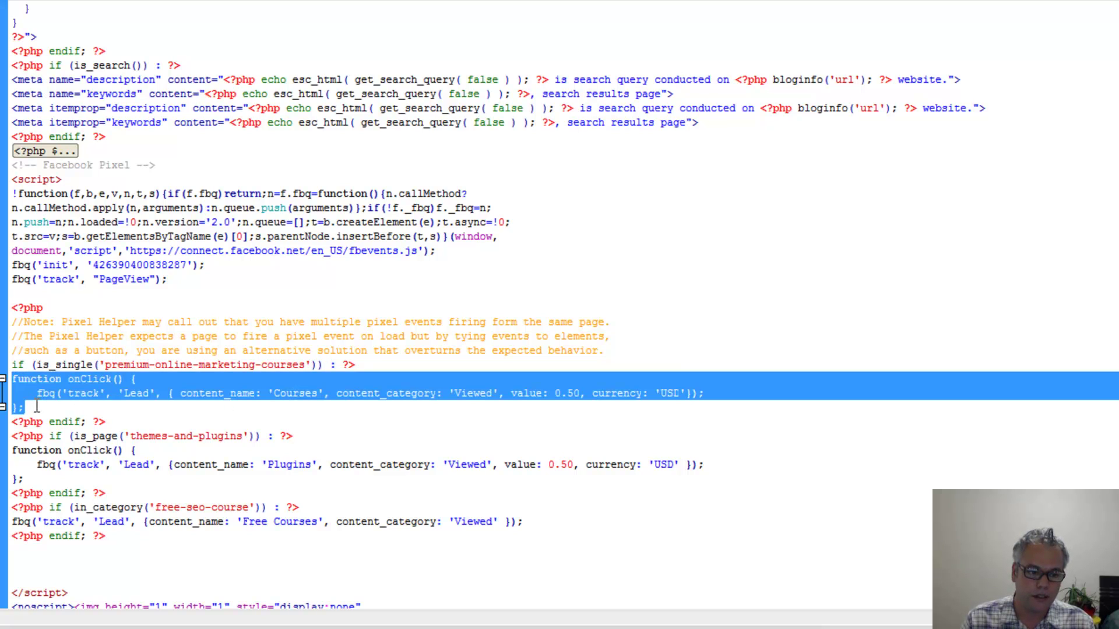
pyautogui.click(111, 405)
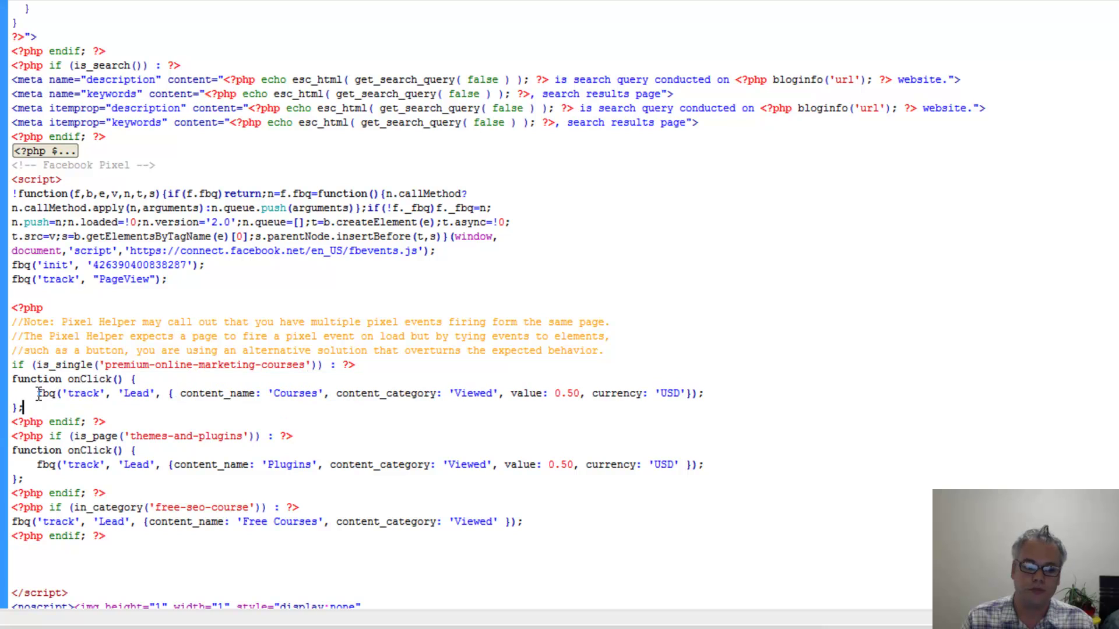
pyautogui.moveTo(36, 394); pyautogui.dragTo(158, 396)
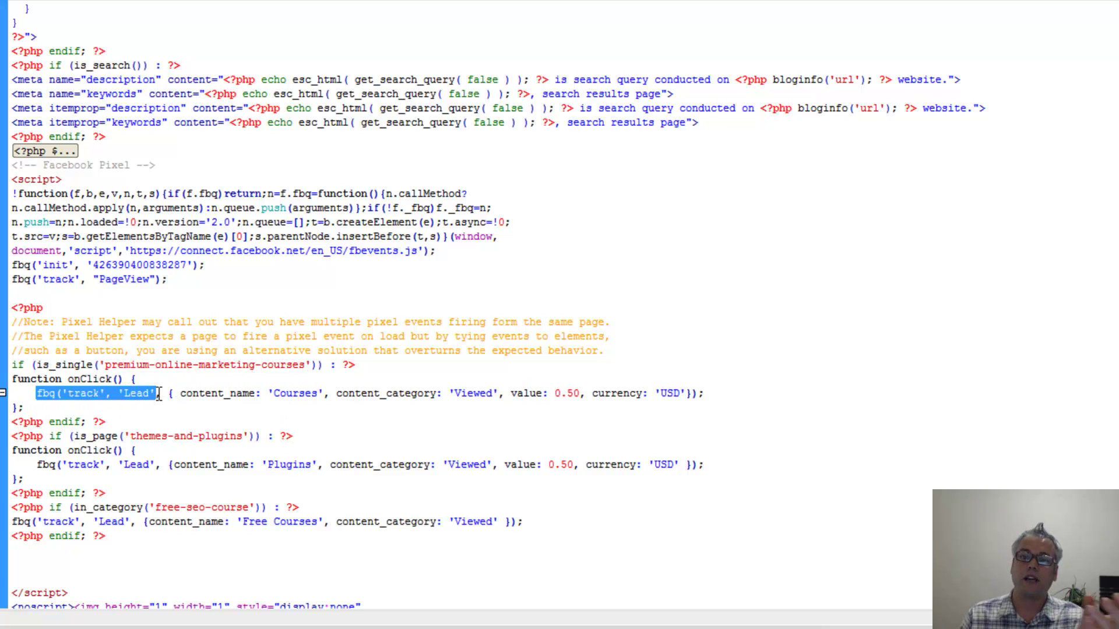
# Step: Change the event name to Purchase and try currency AUD, then undo back to USD
pyautogui.doubleClick(140, 394)
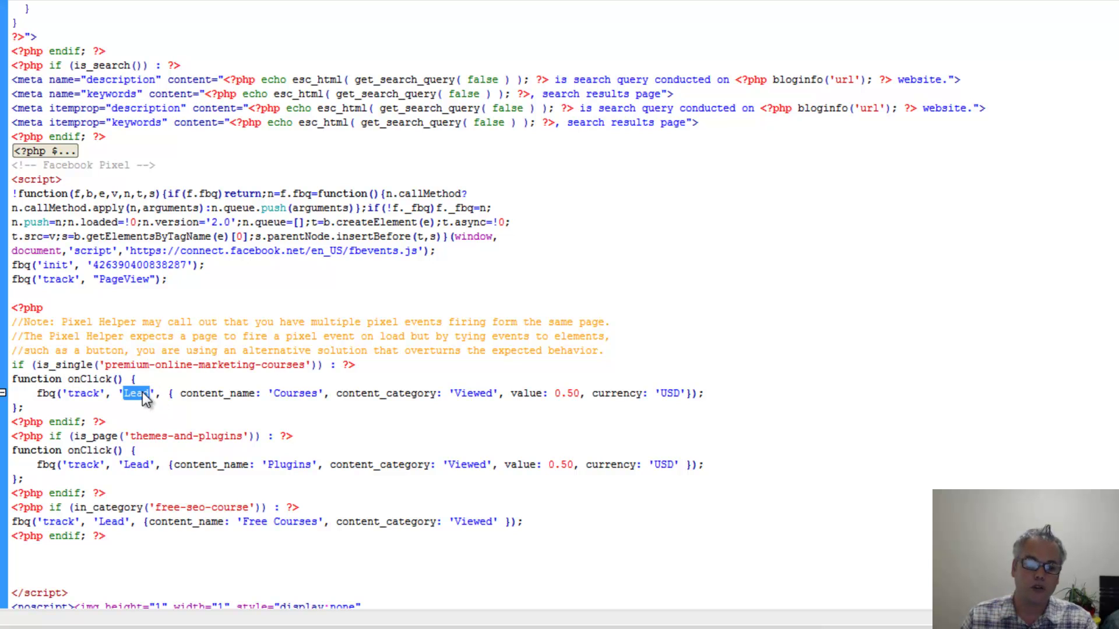
pyautogui.write('Purcha')
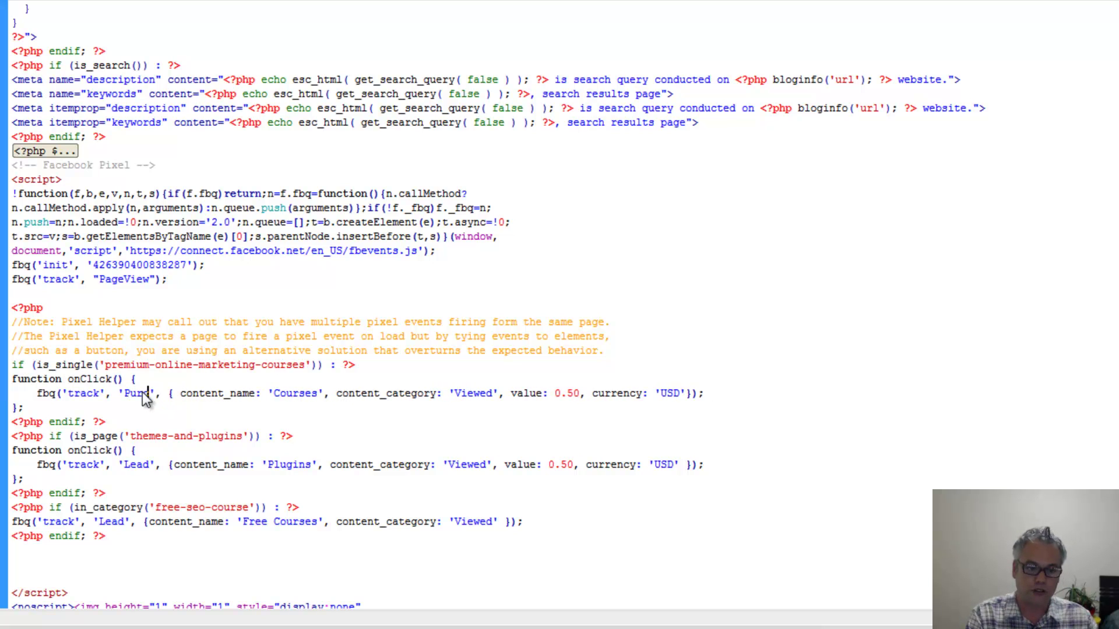
pyautogui.write('se')
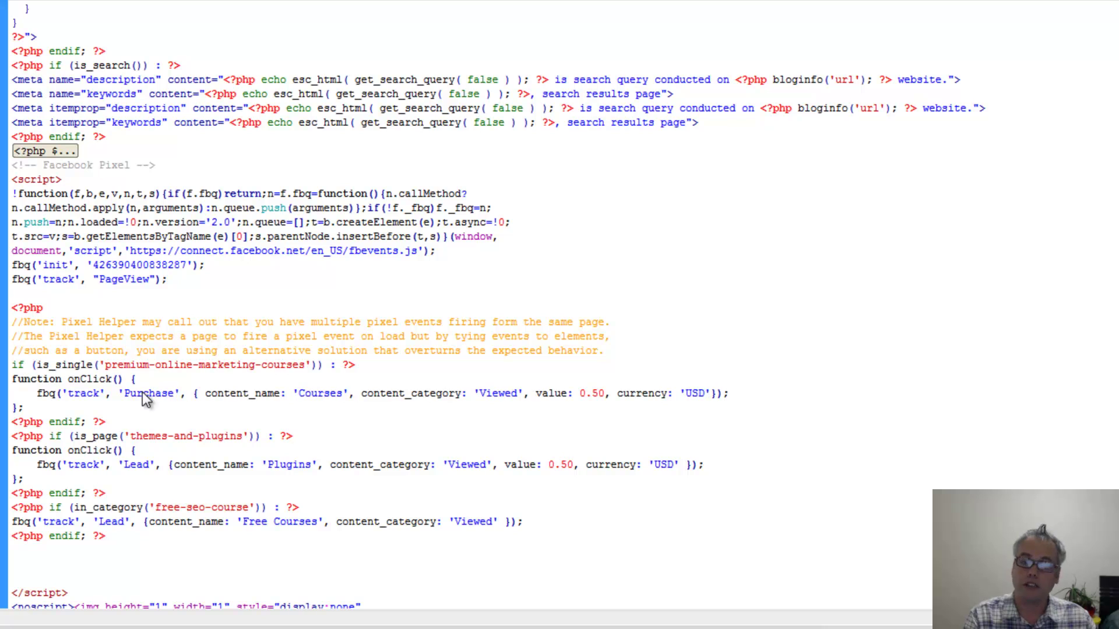
pyautogui.click(209, 398)
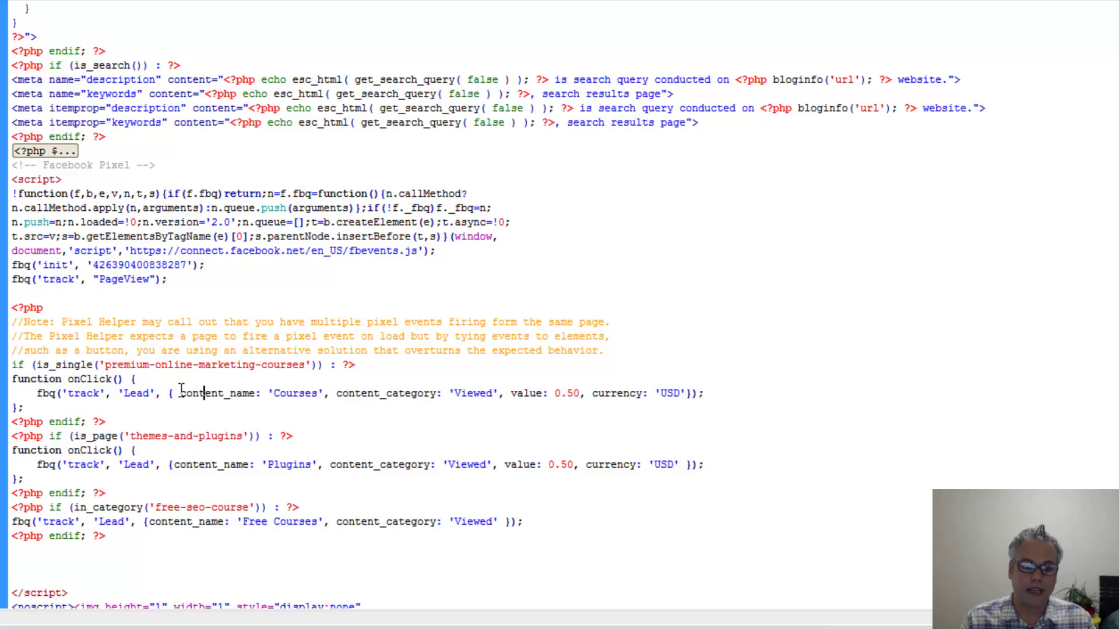
pyautogui.moveTo(174, 390); pyautogui.dragTo(691, 400)
pyautogui.doubleClick(672, 394)
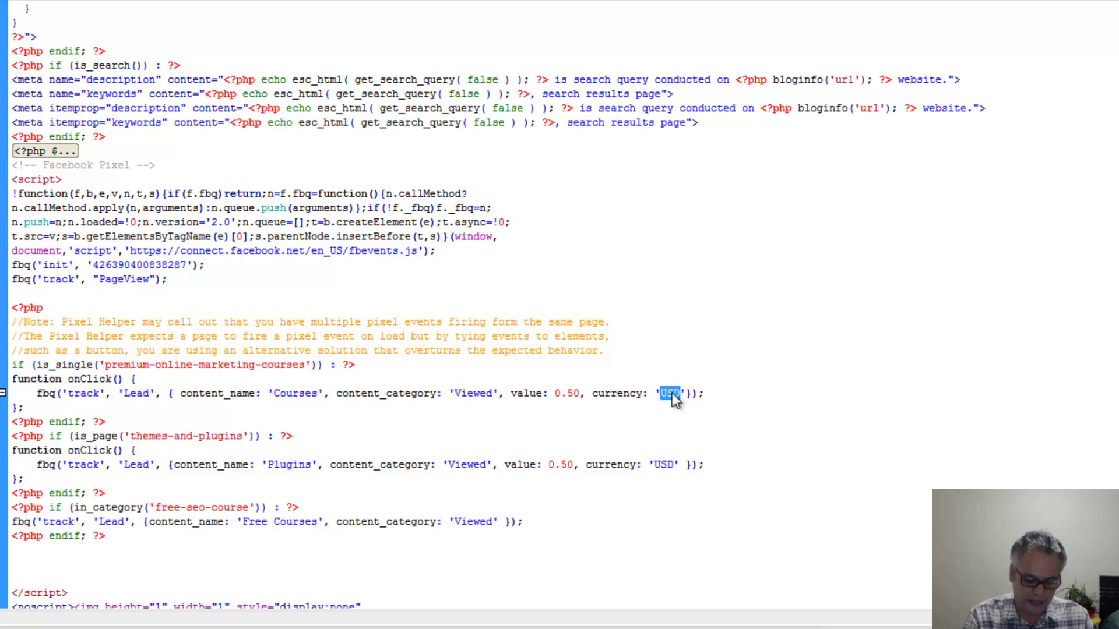
pyautogui.write('AUD')
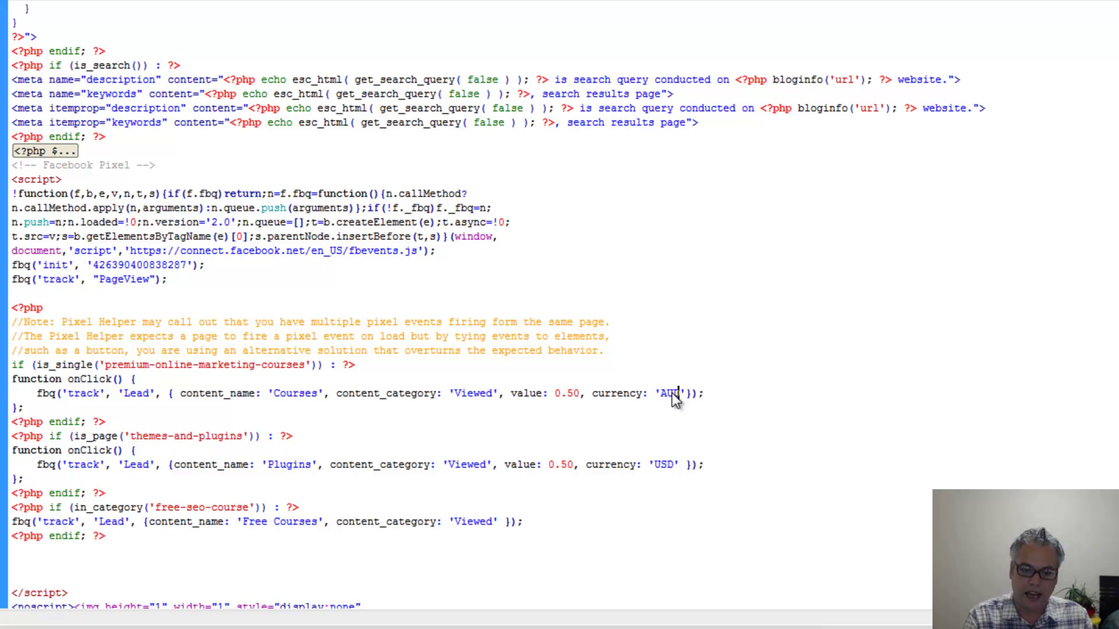
pyautogui.hotkey('ctrl', 'z')
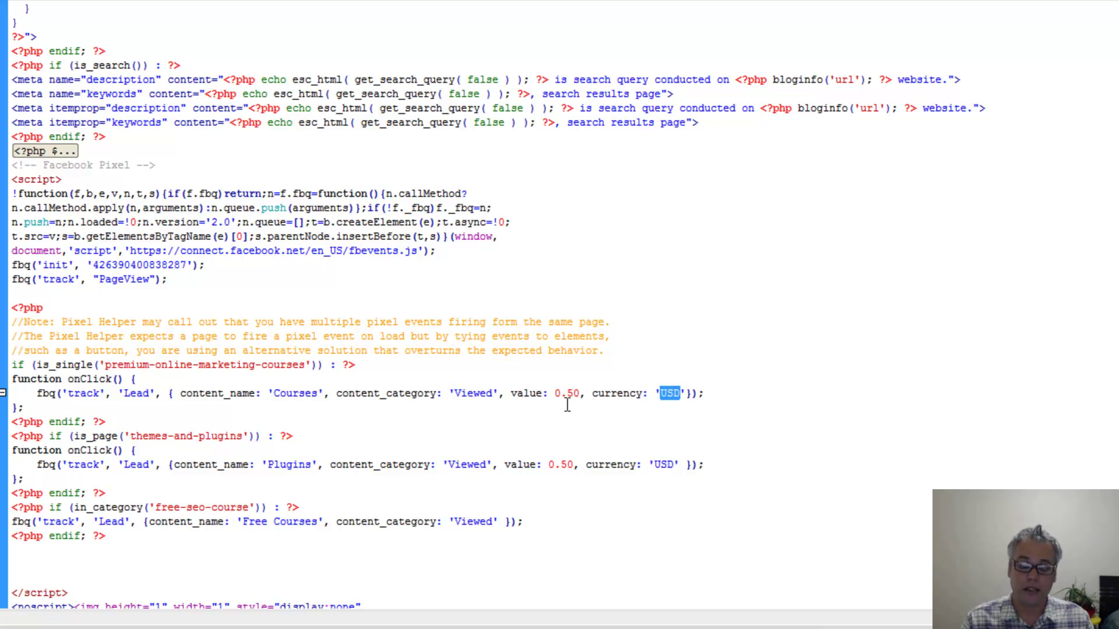
# Step: Add blank lines after the first conditional block's endif
pyautogui.click(433, 381)
pyautogui.click(134, 421)
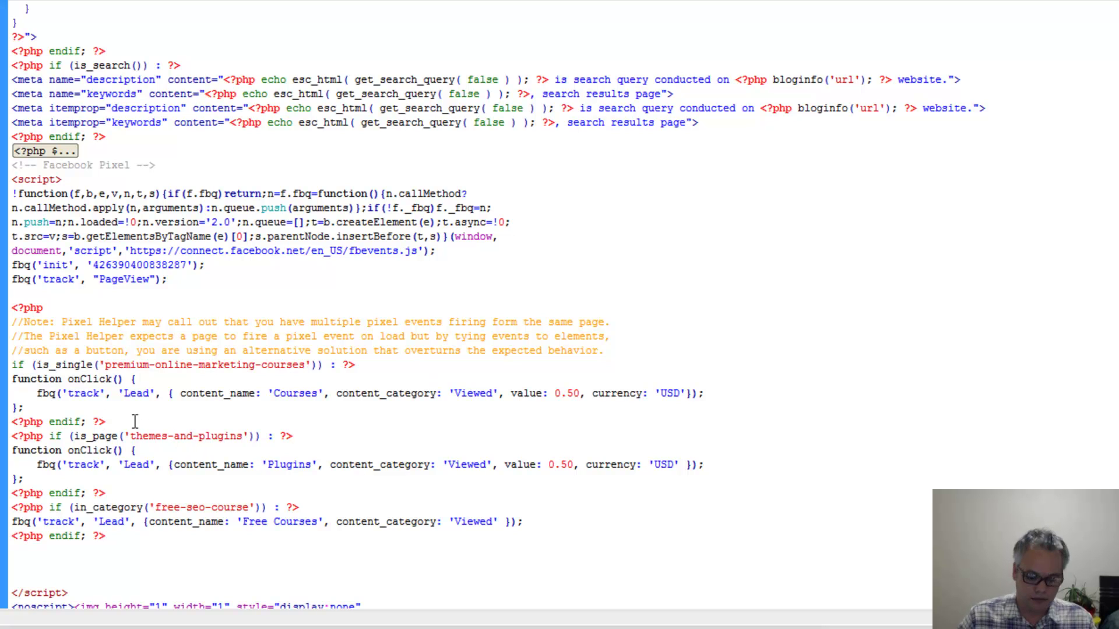
pyautogui.press('Return')
pyautogui.press('Return')
pyautogui.click(135, 421)
pyautogui.hotkey('shift', 'Up')
pyautogui.hotkey('shift', 'Up')
pyautogui.hotkey('shift', 'Up')
pyautogui.hotkey('shift', 'Up')
pyautogui.hotkey('shift', 'Up')
pyautogui.hotkey('shift', 'Up')
pyautogui.hotkey('shift', 'Up')
pyautogui.hotkey('shift', 'Up')
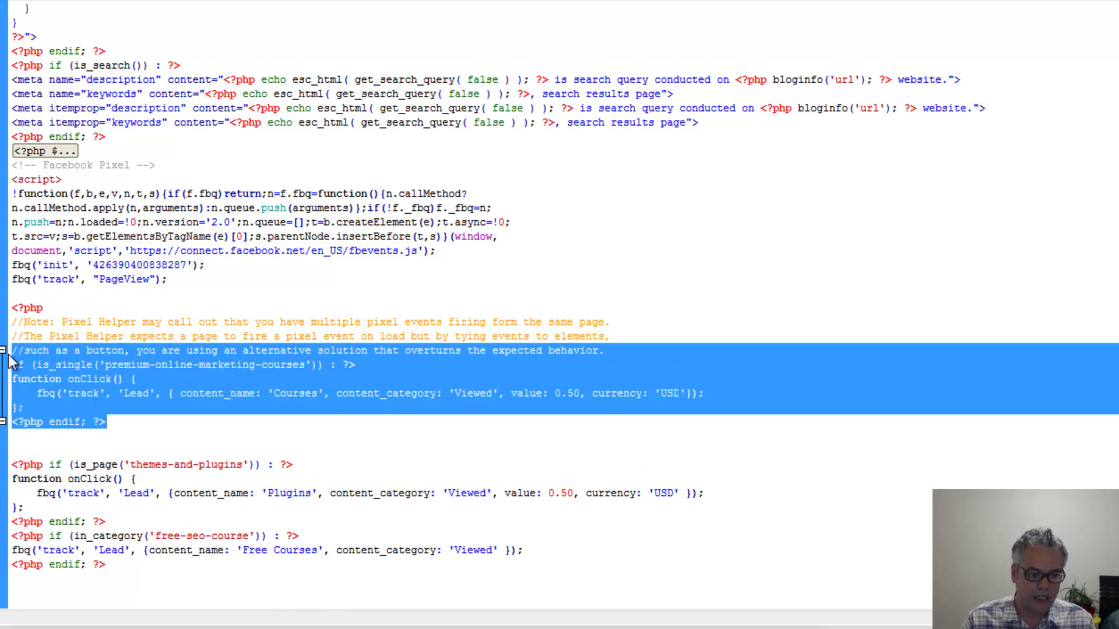
pyautogui.hotkey('shift', 'Home')
pyautogui.click(165, 429)
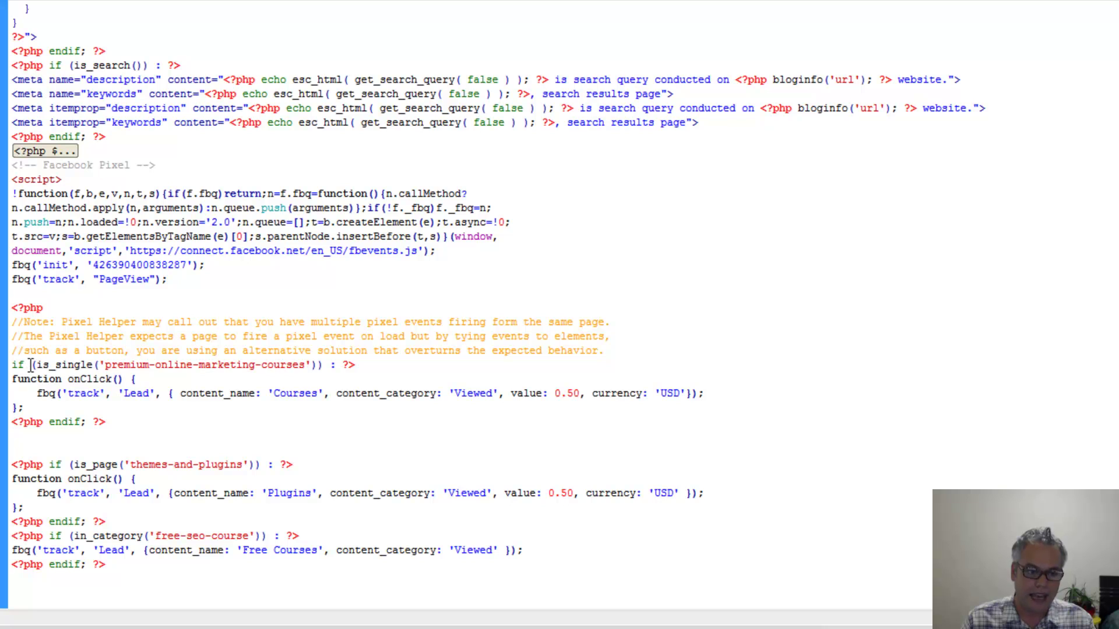
# Step: Review the is_single slug and the second condition's is_page('themes-and-plugins') slug
pyautogui.moveTo(31, 365); pyautogui.dragTo(313, 373)
pyautogui.doubleClick(207, 367)
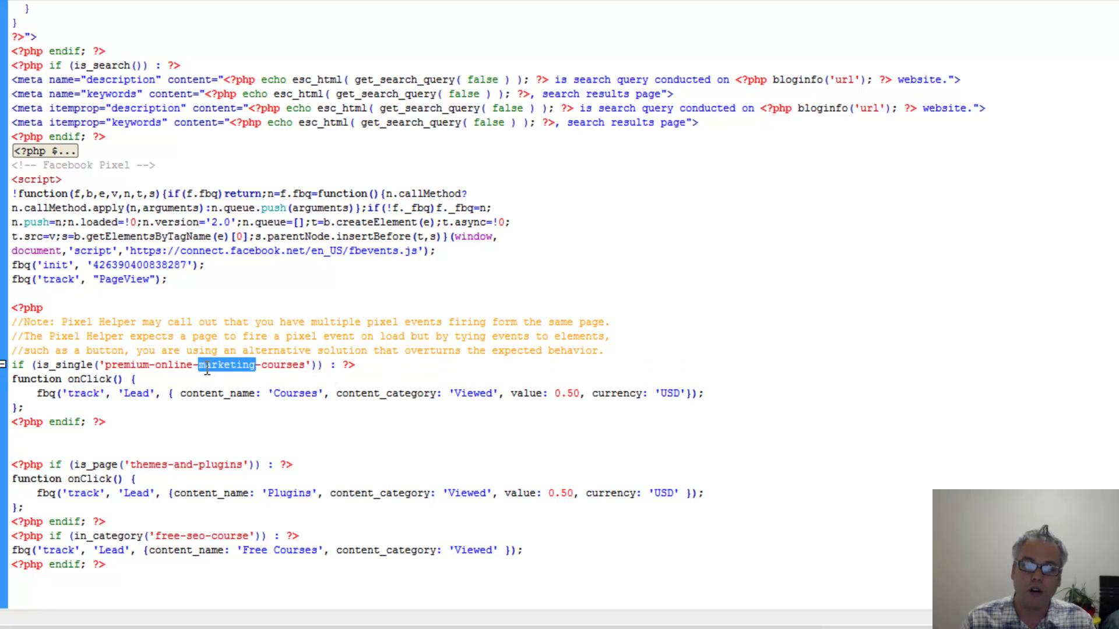
pyautogui.click(206, 367)
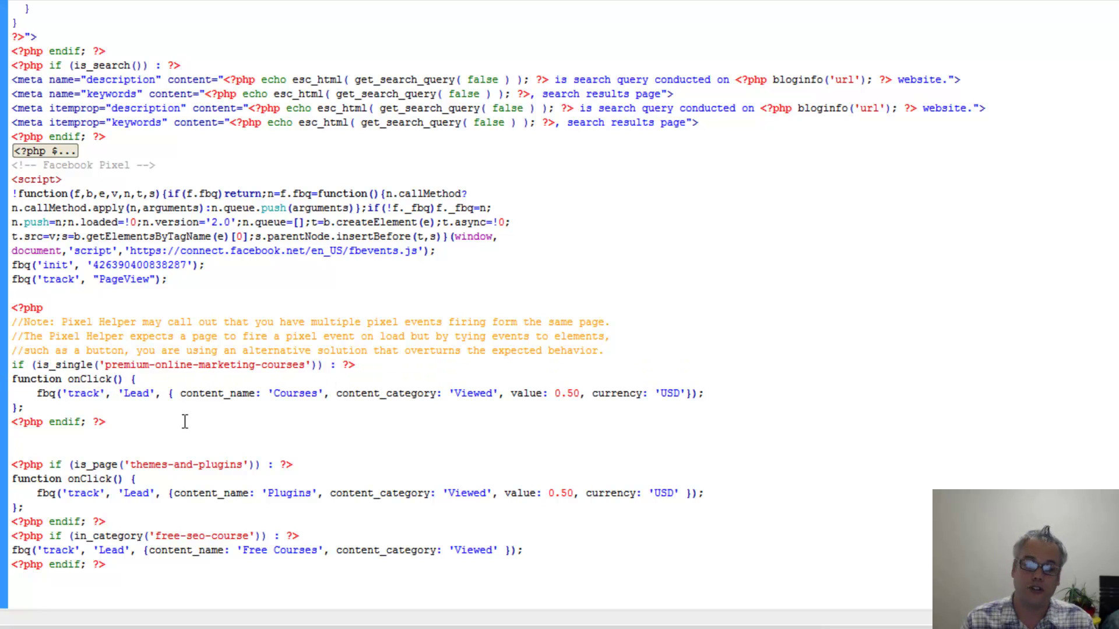
pyautogui.doubleClick(100, 464)
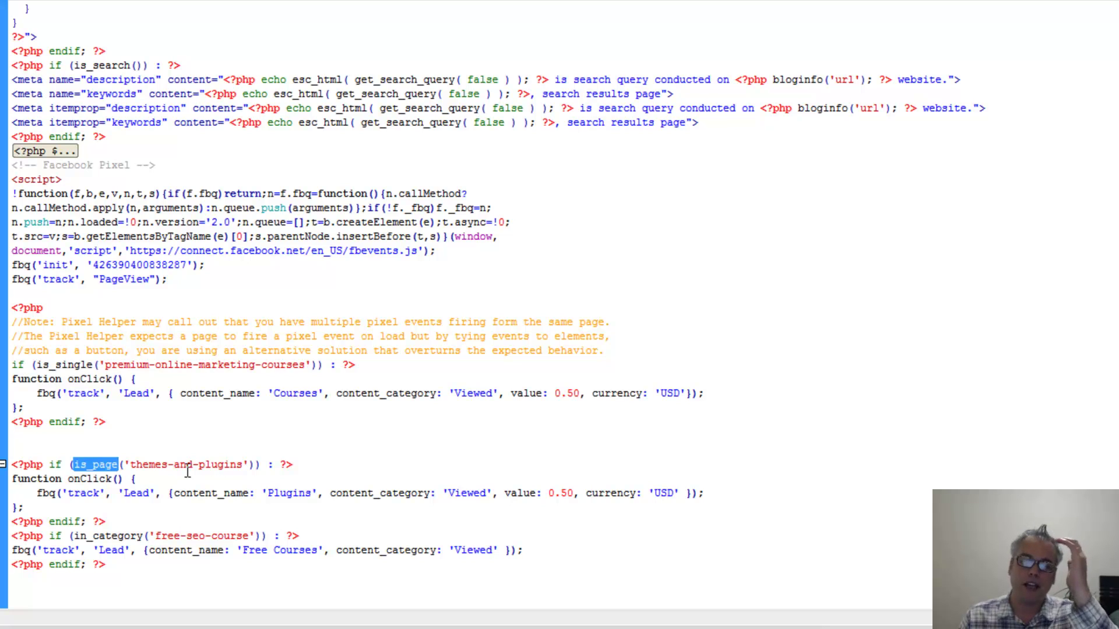
pyautogui.moveTo(130, 465); pyautogui.dragTo(246, 460)
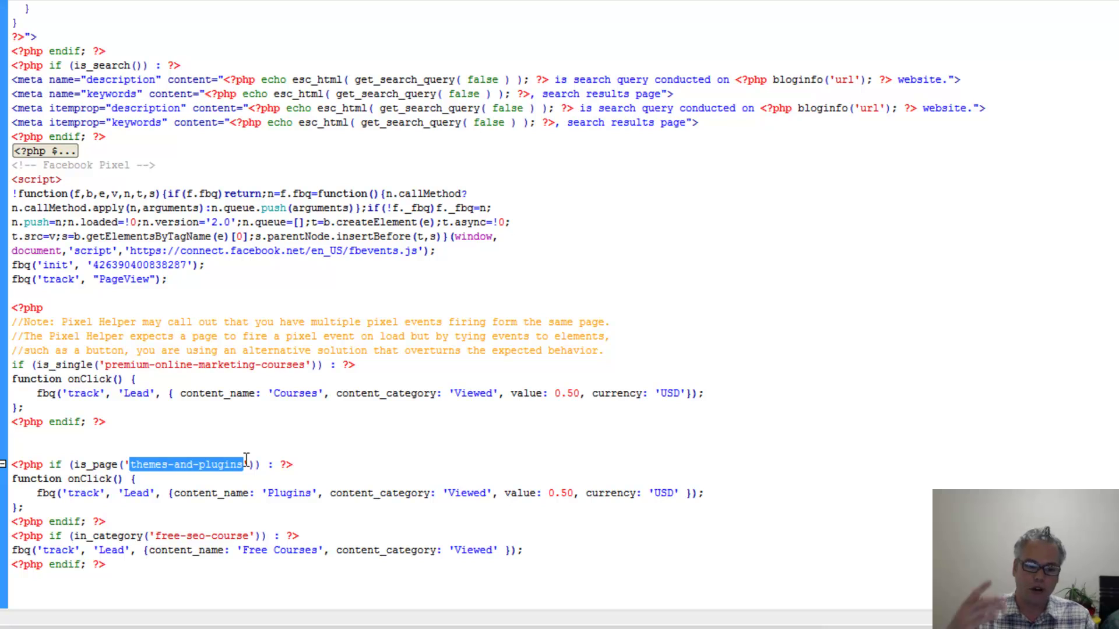
# Step: Try 'thank-you' as the is_page slug, then revert it to 'themes-and-plugins'
pyautogui.write('thank')
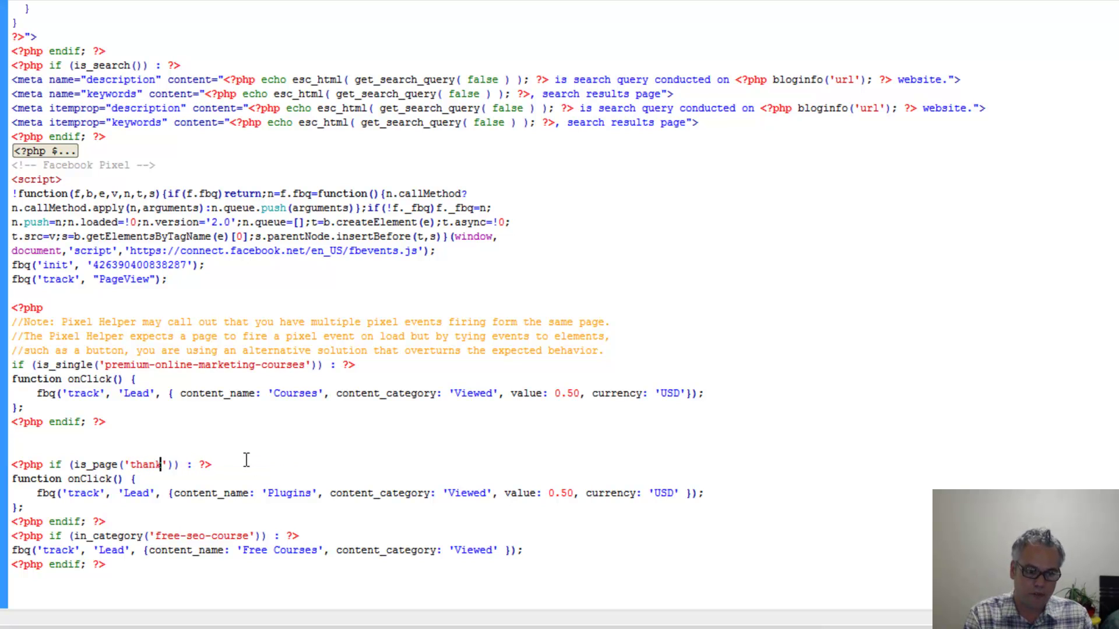
pyautogui.write('-')
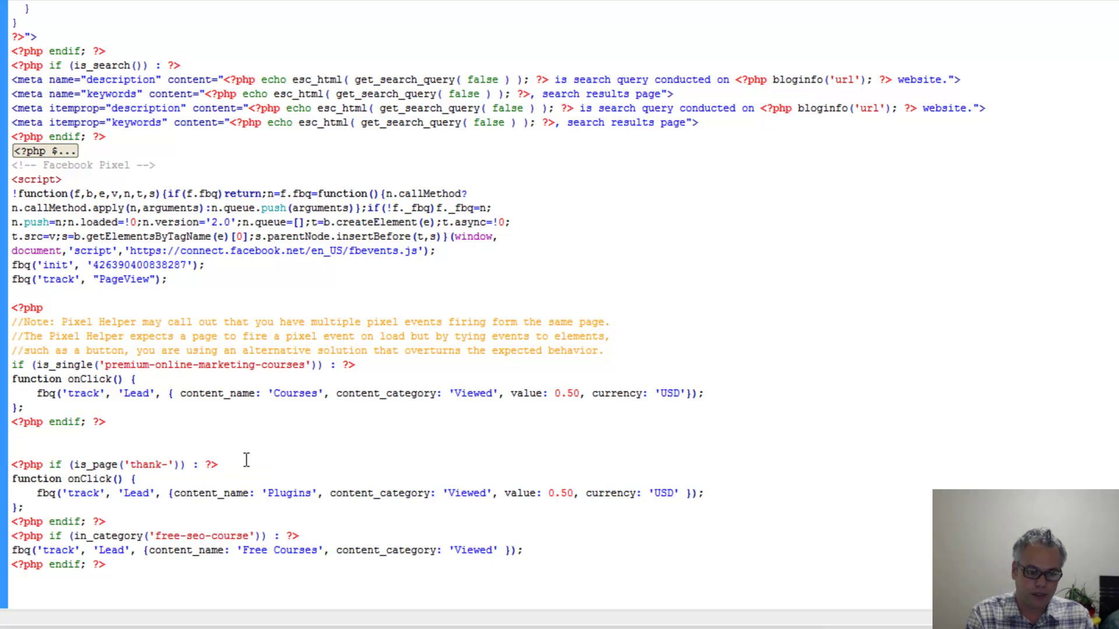
pyautogui.write('you')
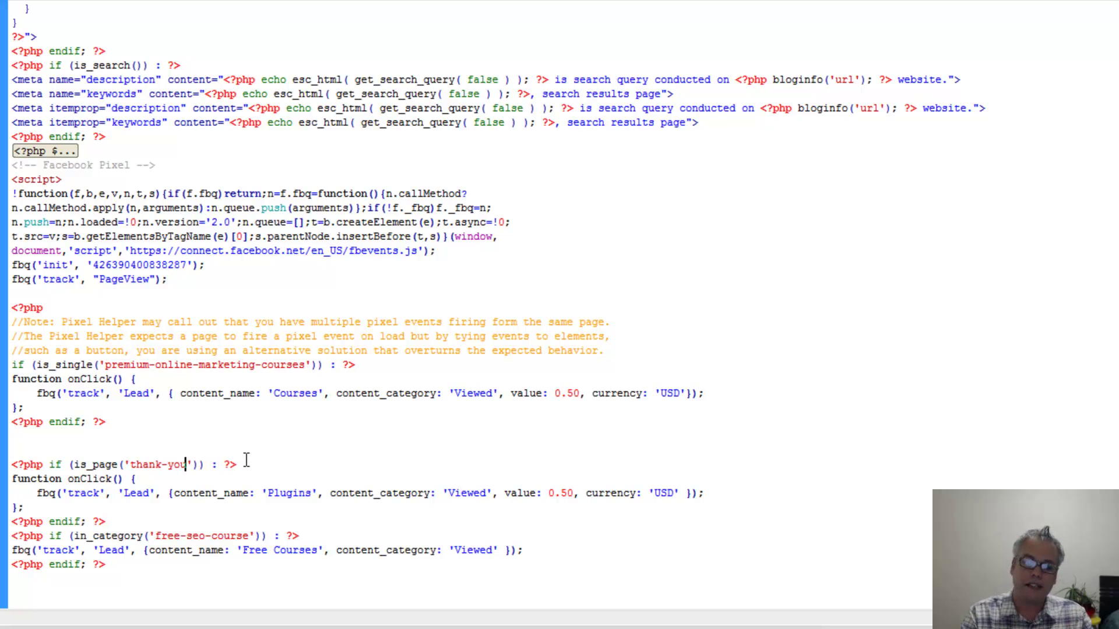
pyautogui.moveTo(49, 464); pyautogui.dragTo(219, 463)
pyautogui.moveTo(55, 464); pyautogui.dragTo(202, 467)
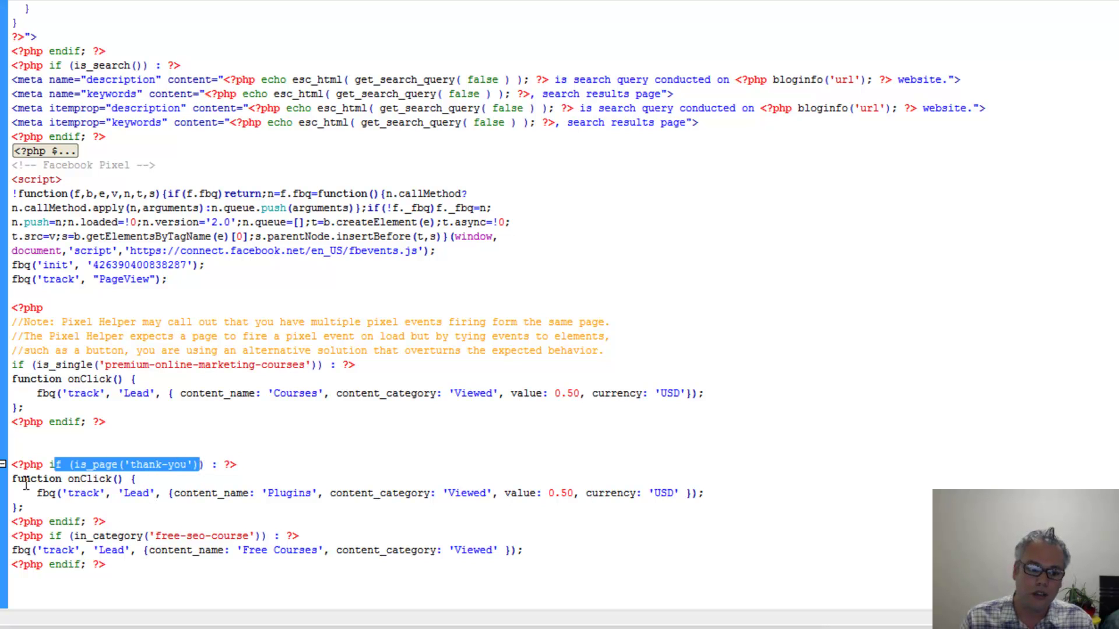
pyautogui.moveTo(12, 479); pyautogui.dragTo(26, 508)
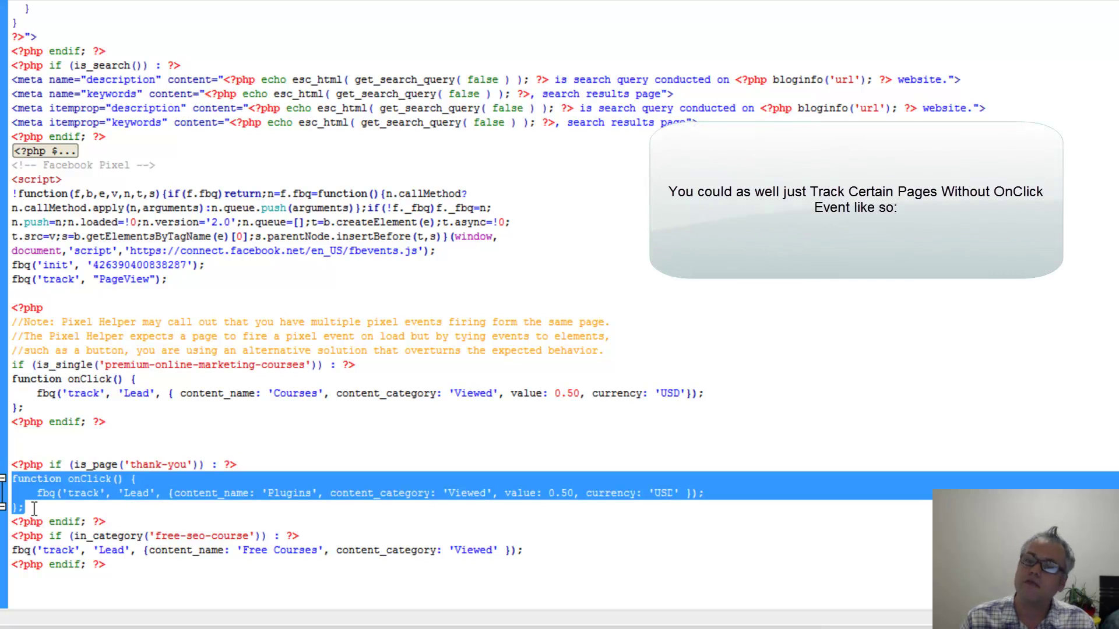
pyautogui.click(109, 502)
pyautogui.press('BackSpace')
pyautogui.press('BackSpace')
pyautogui.press('BackSpace')
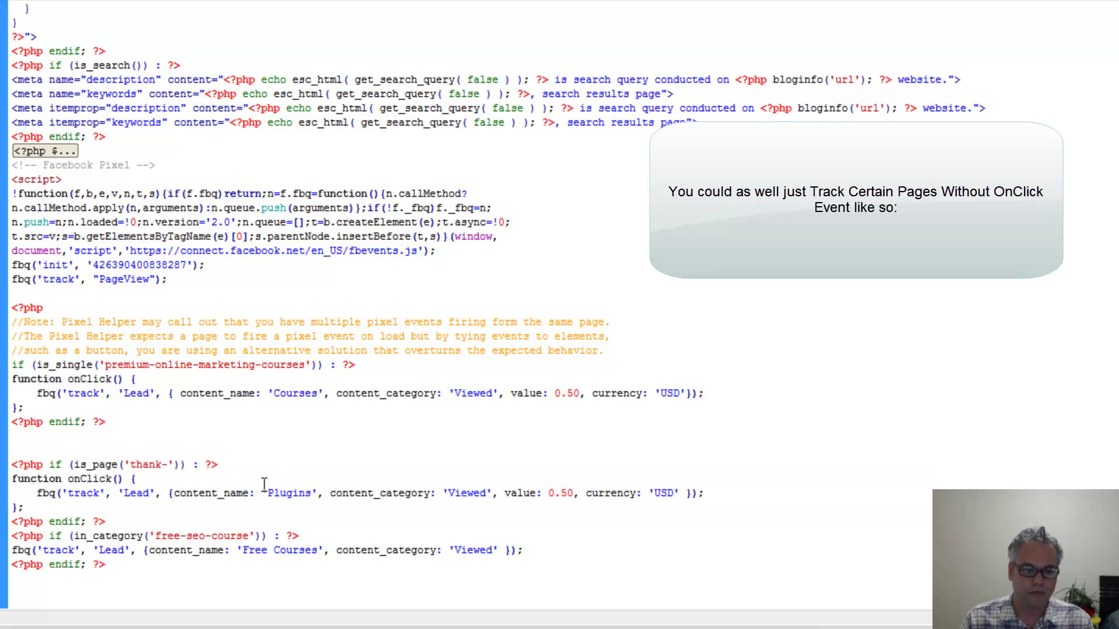
pyautogui.hotkey('ctrl', 'z')
pyautogui.hotkey('ctrl', 'z')
pyautogui.click(137, 482)
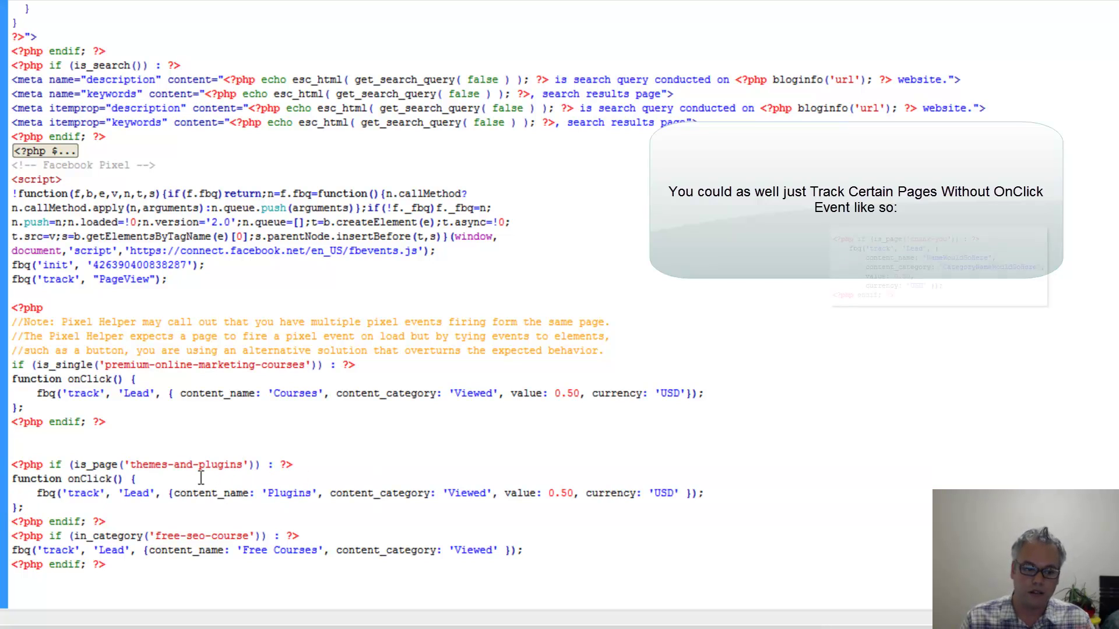
# Step: Insert a blank line after the endif, before the in_category block
pyautogui.click(126, 519)
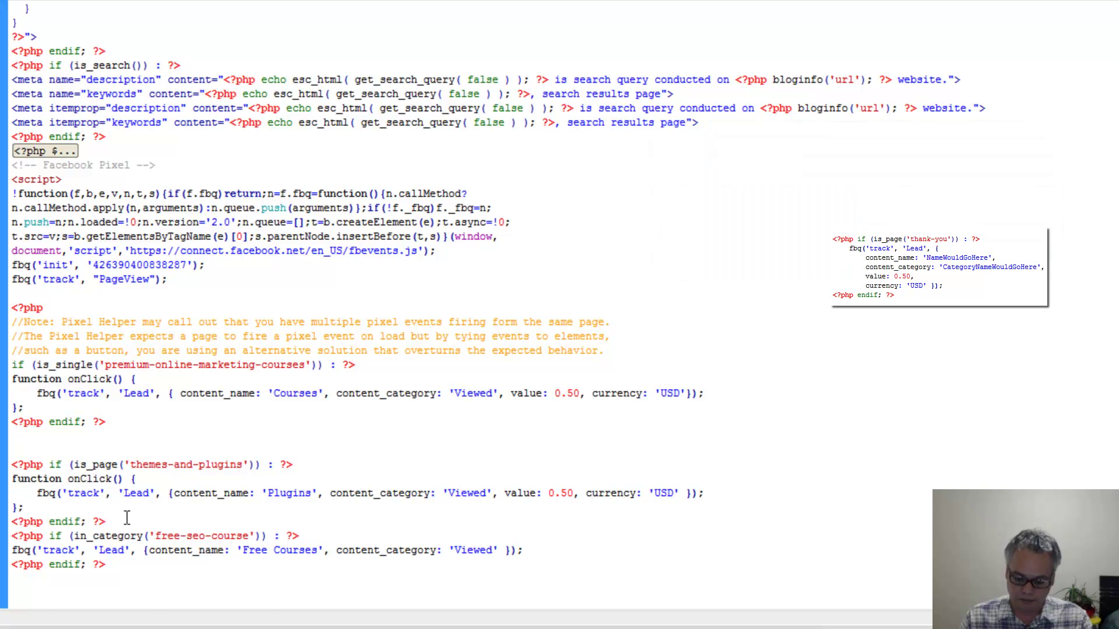
pyautogui.press('Return')
pyautogui.scroll(-2, 182, 524)
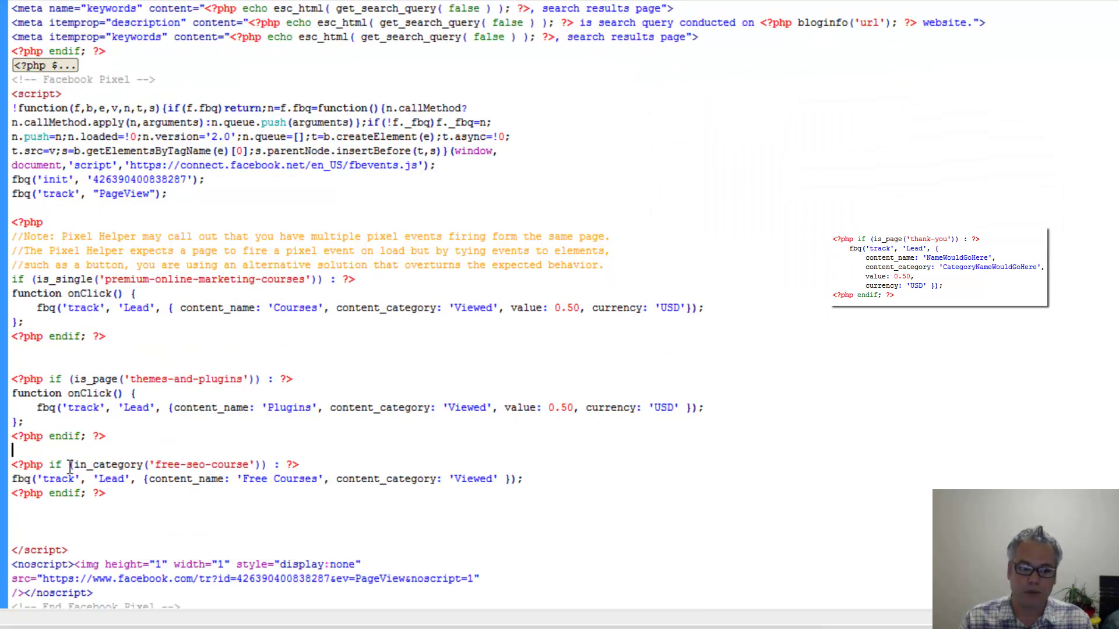
pyautogui.moveTo(72, 465); pyautogui.dragTo(153, 466)
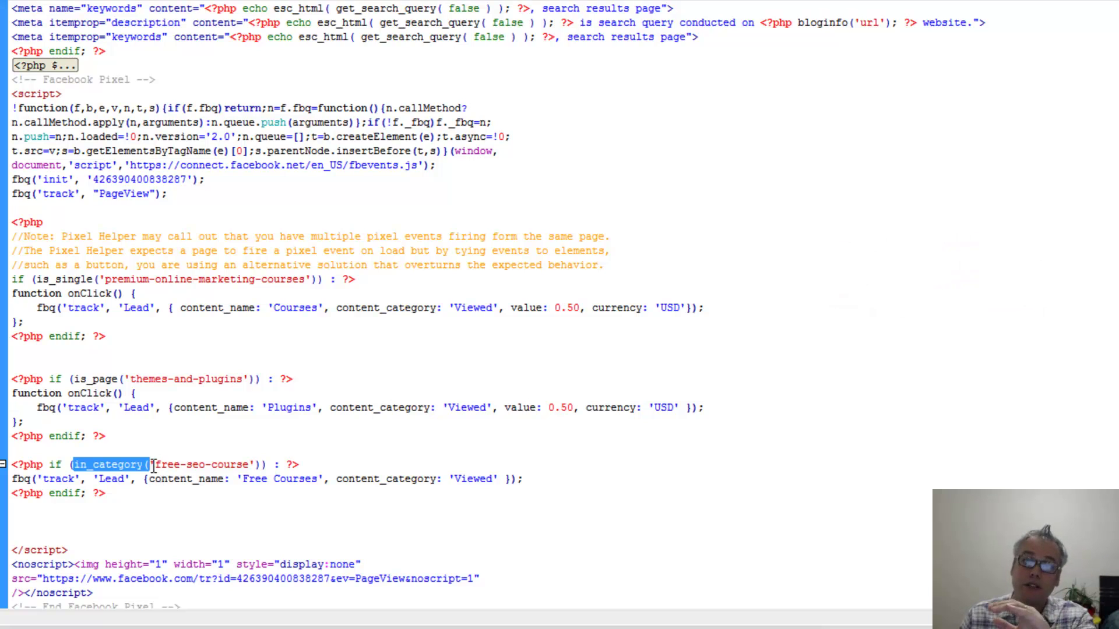
pyautogui.doubleClick(108, 468)
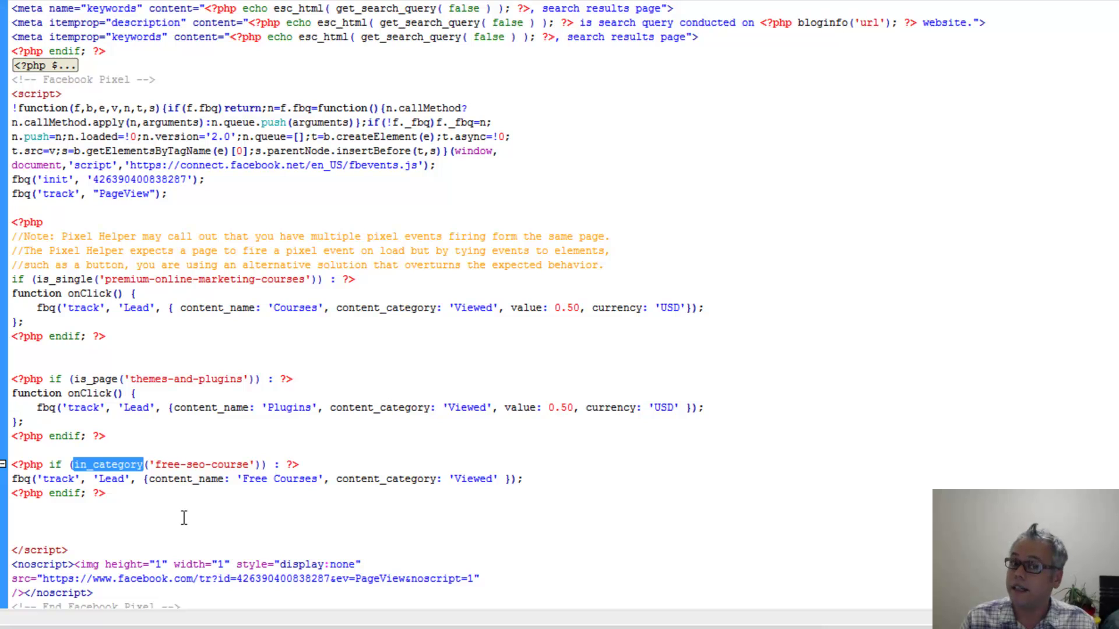
pyautogui.click(203, 506)
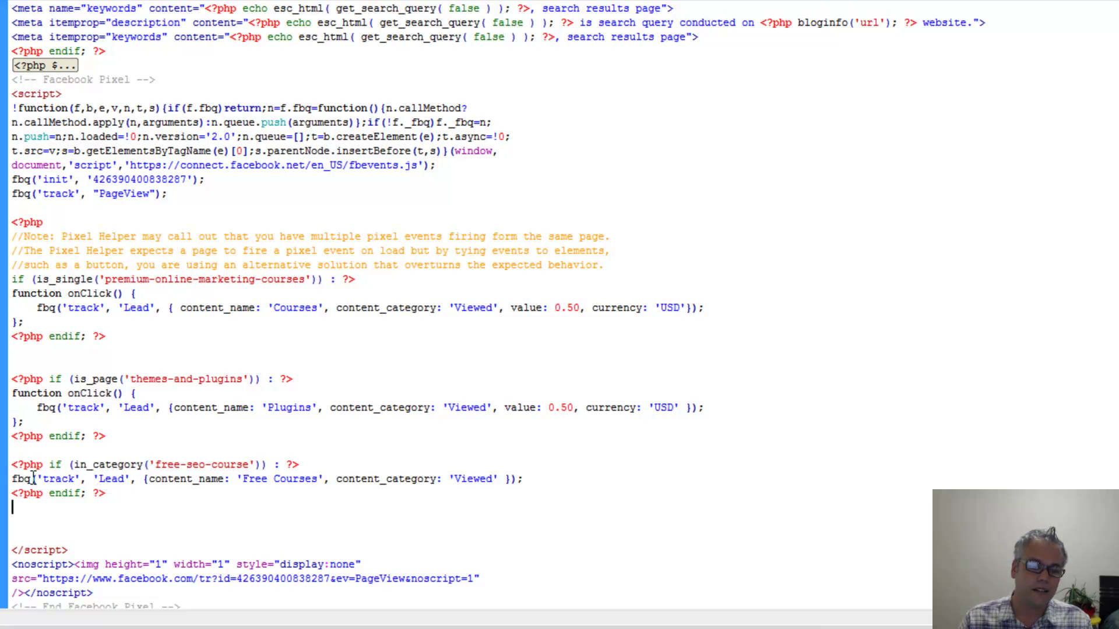
pyautogui.moveTo(12, 478); pyautogui.dragTo(532, 475)
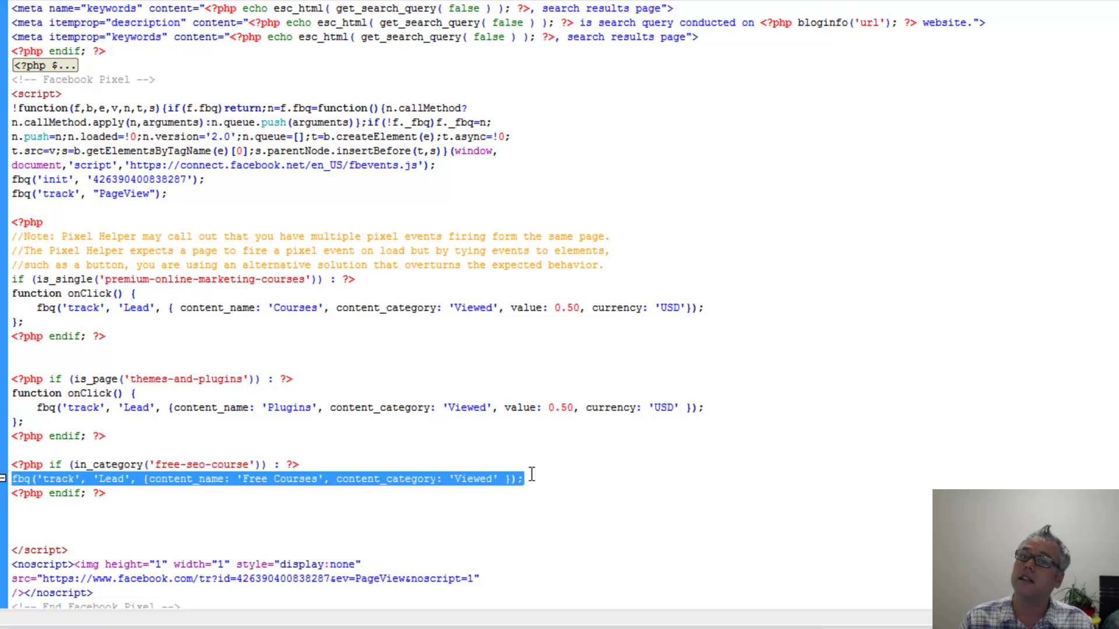
pyautogui.click(246, 517)
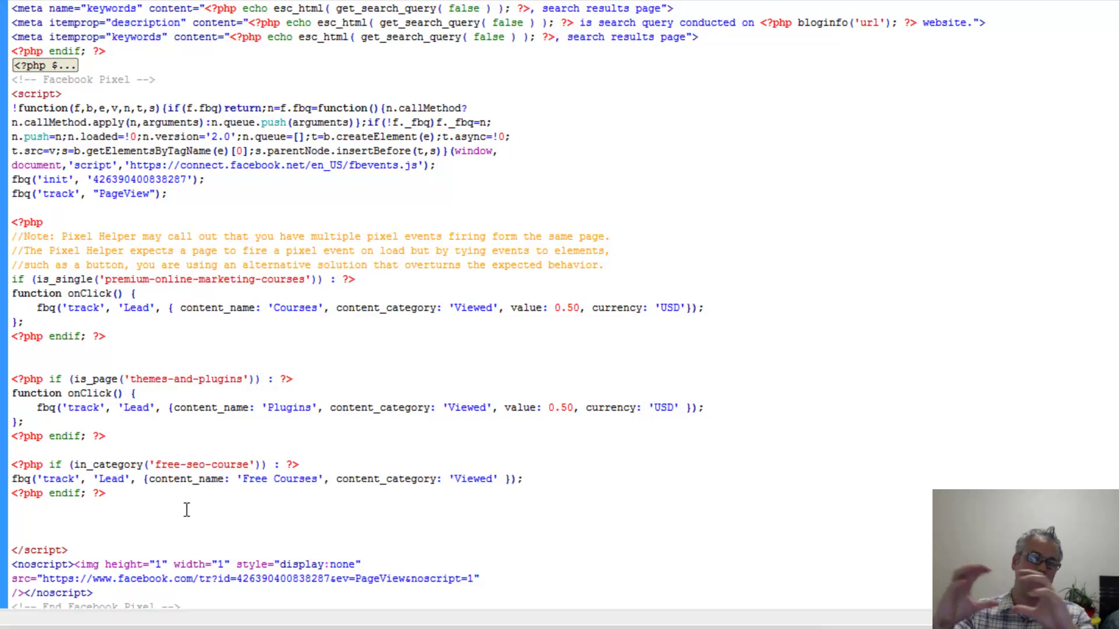
# Step: Remove 'return verify(this);' from the Adwords Master Class link's onclick attribute
pyautogui.click(384, 422)
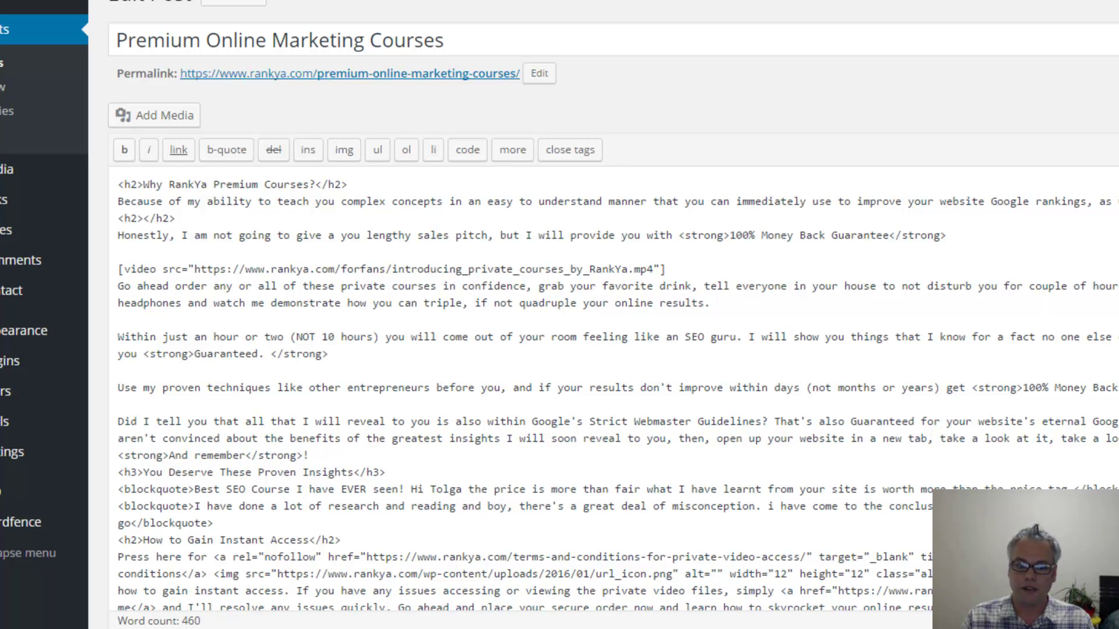
pyautogui.scroll(-6, 390, 464)
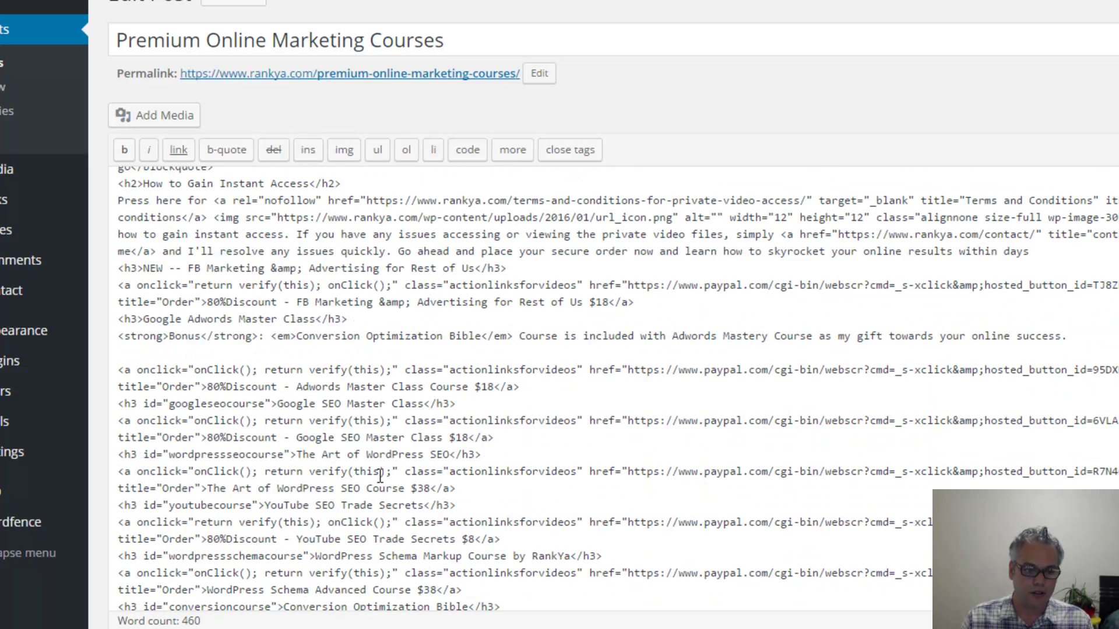
pyautogui.moveTo(120, 371); pyautogui.dragTo(532, 387)
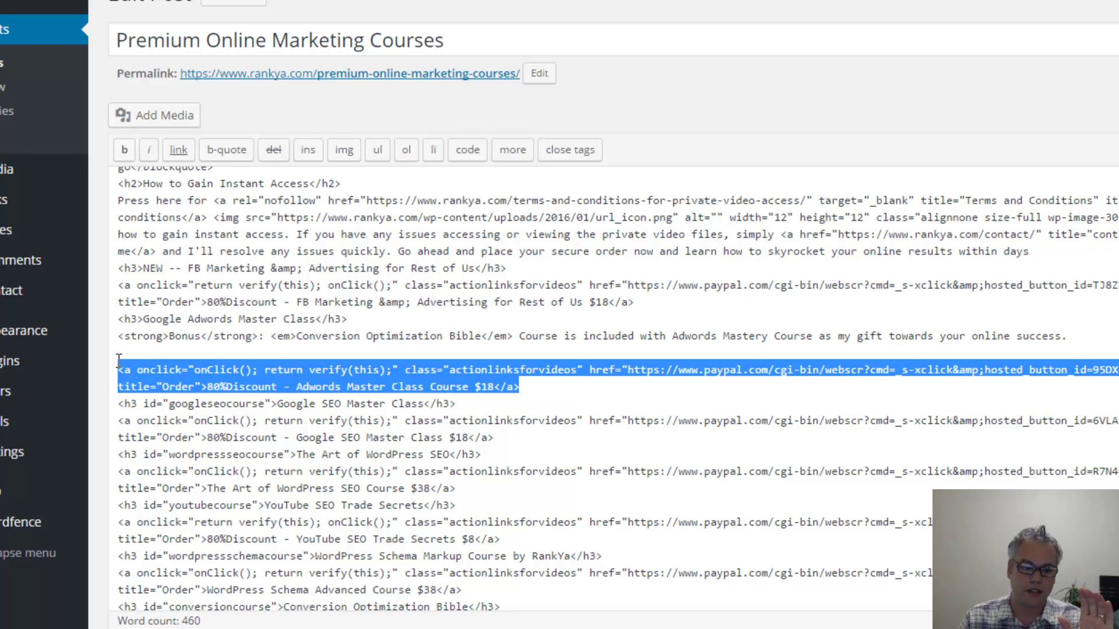
pyautogui.click(596, 387)
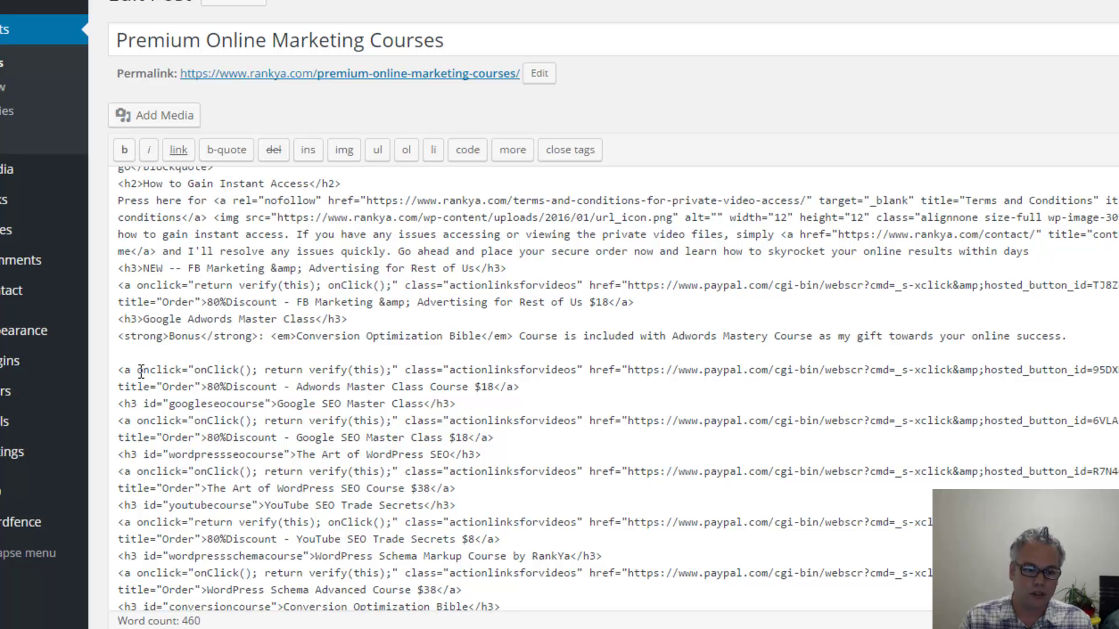
pyautogui.moveTo(264, 369); pyautogui.dragTo(394, 368)
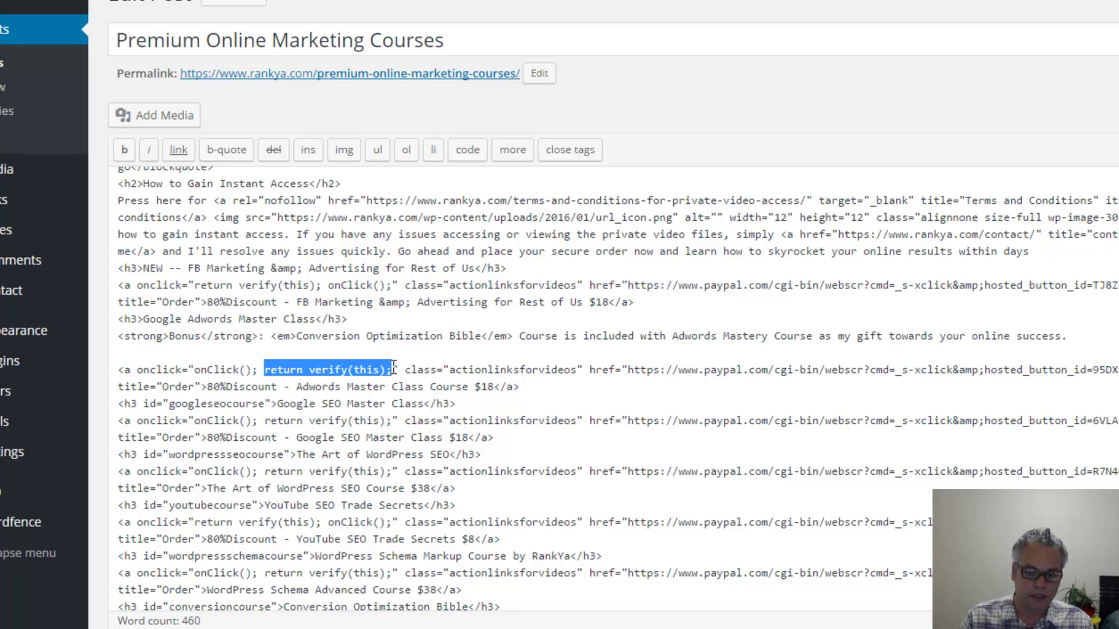
pyautogui.press('BackSpace')
pyautogui.press('BackSpace')
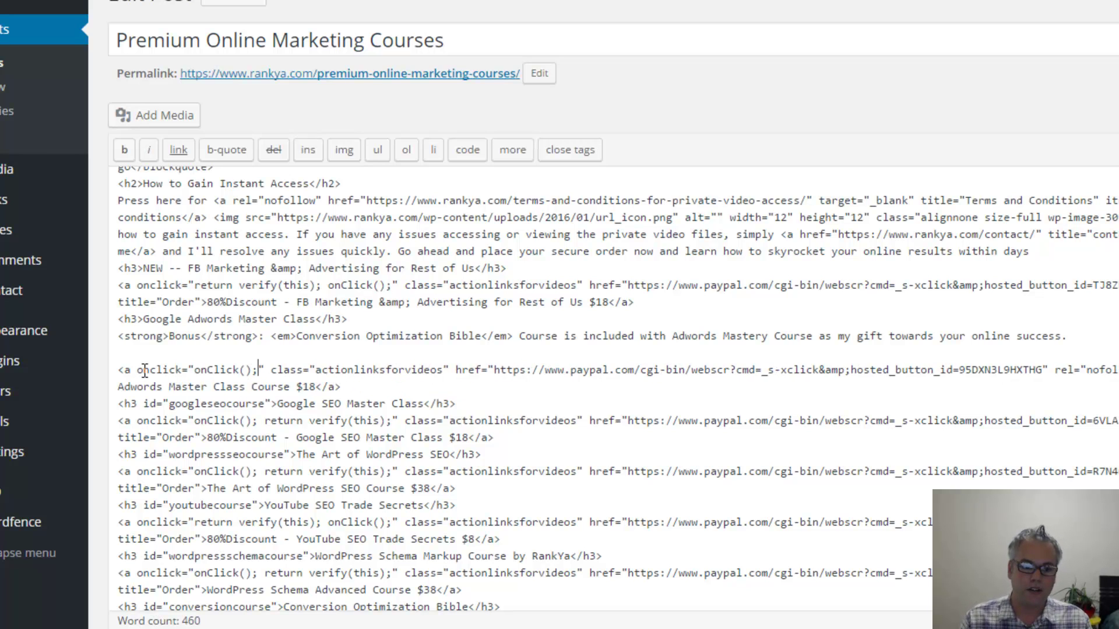
# Step: Check that the link's onClick() call matches the onClick function name in header.php
pyautogui.moveTo(137, 369); pyautogui.dragTo(264, 369)
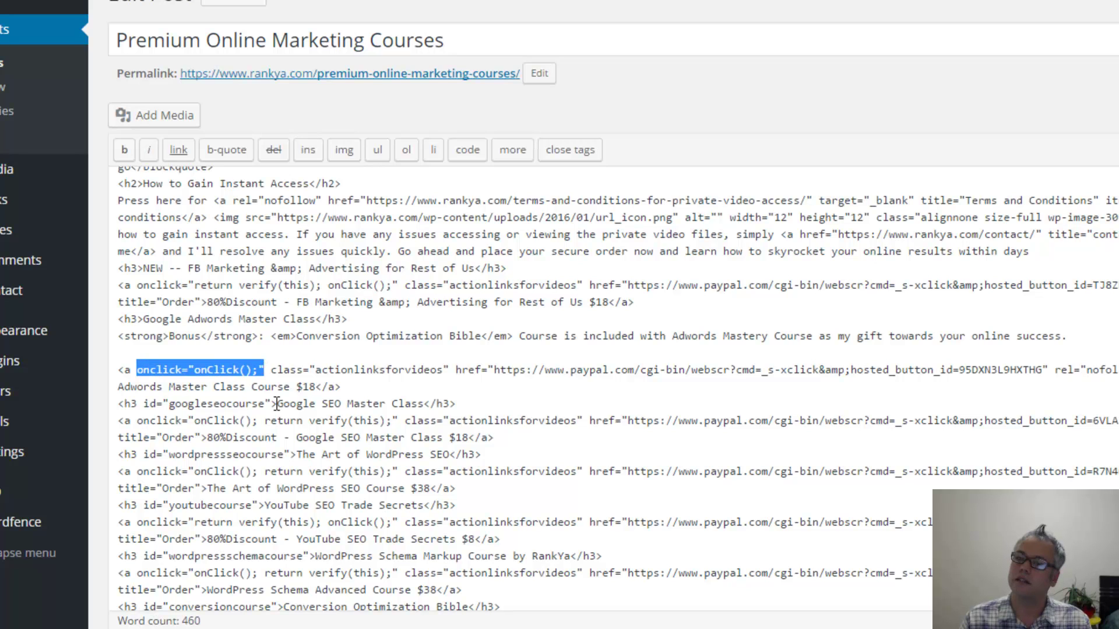
pyautogui.moveTo(194, 370); pyautogui.dragTo(252, 373)
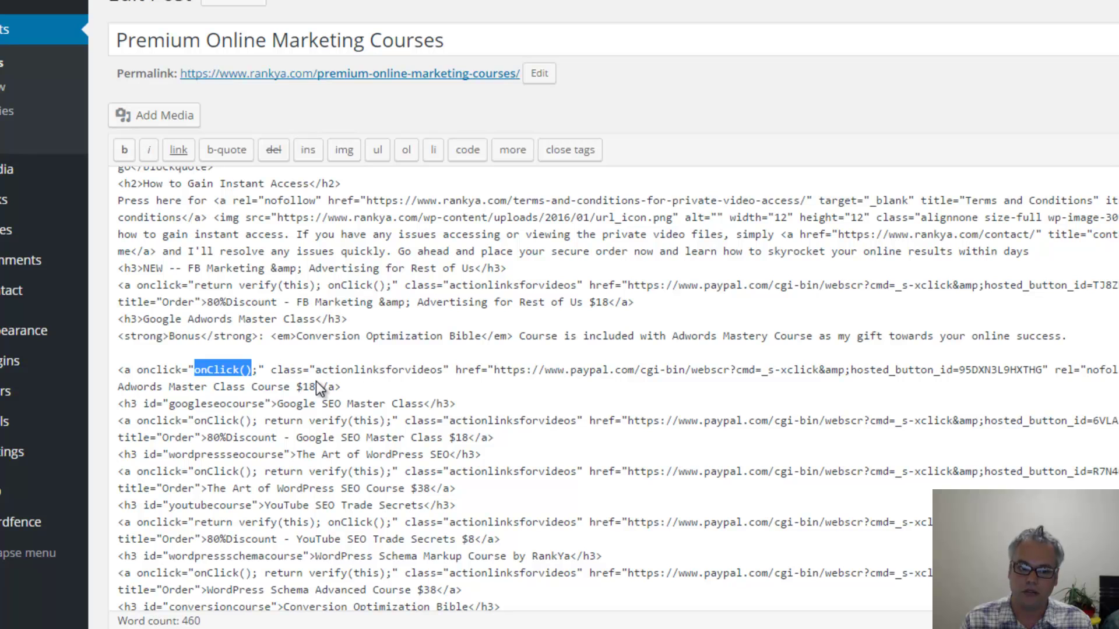
pyautogui.hotkey('alt', 'Tab')
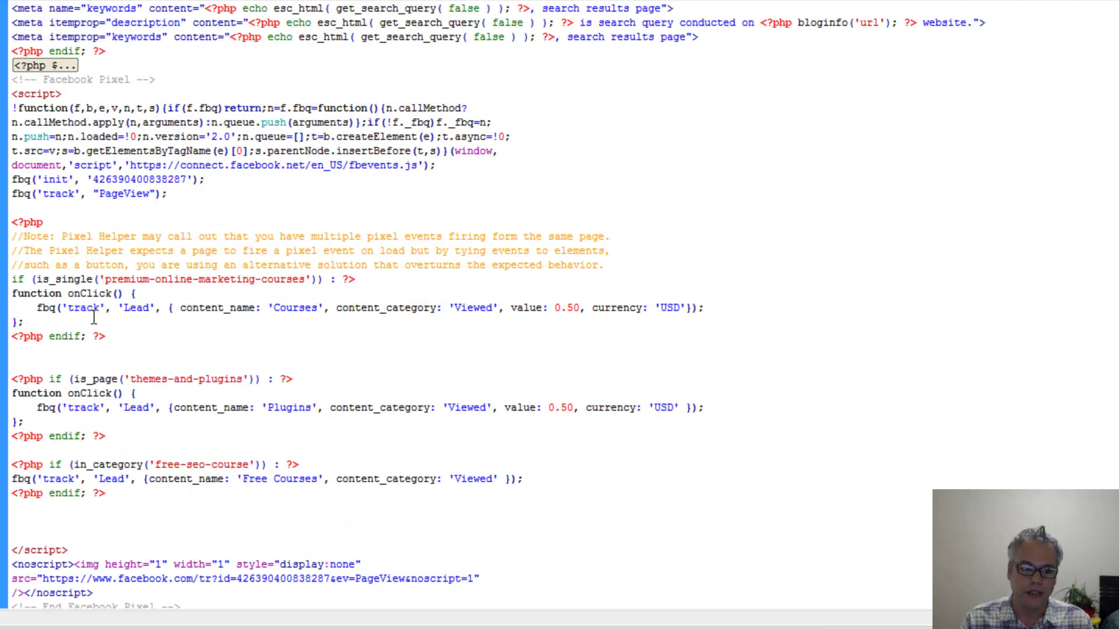
pyautogui.moveTo(68, 294); pyautogui.dragTo(124, 295)
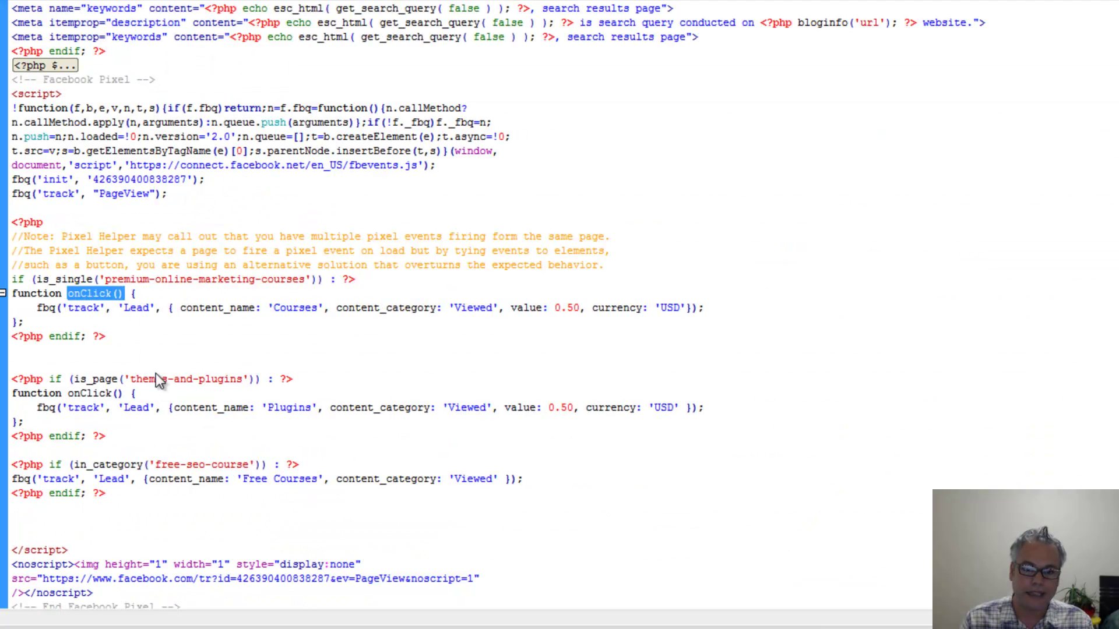
pyautogui.hotkey('alt', 'Tab')
pyautogui.click(299, 269)
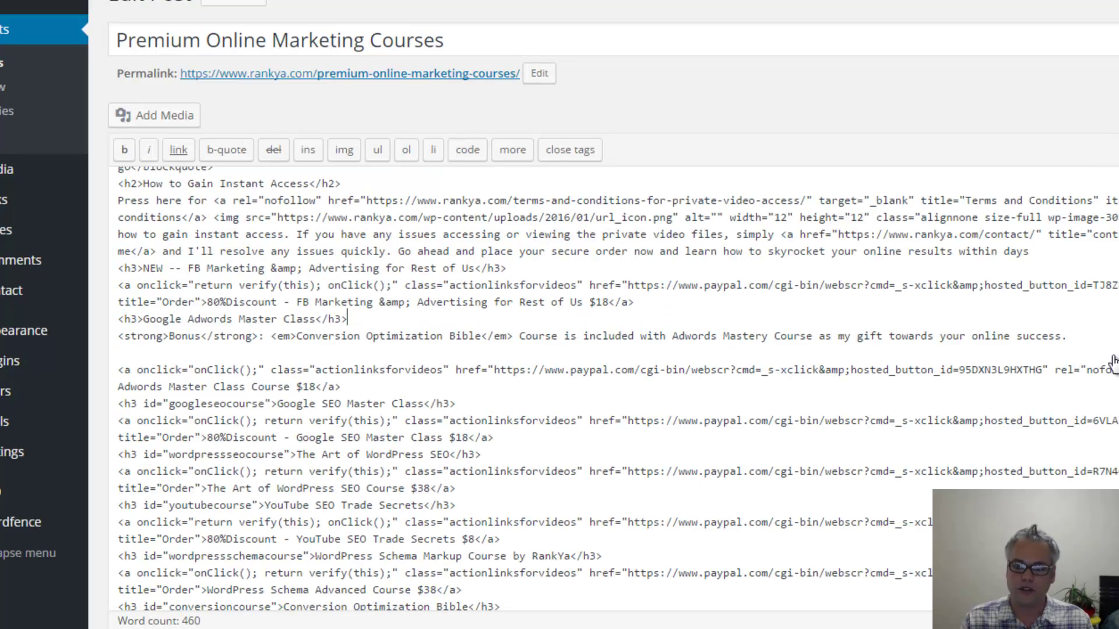
pyautogui.scroll(1, 583, 350)
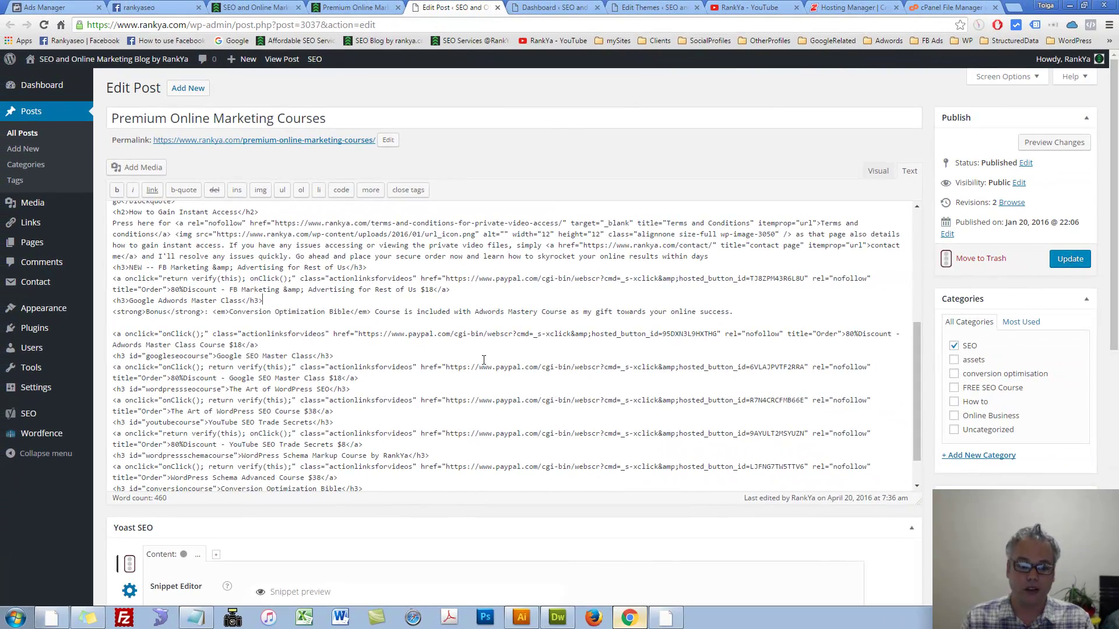
# Step: View the live Premium Online Marketing course page, then the Facebook Custom Conversions list
pyautogui.click(360, 9)
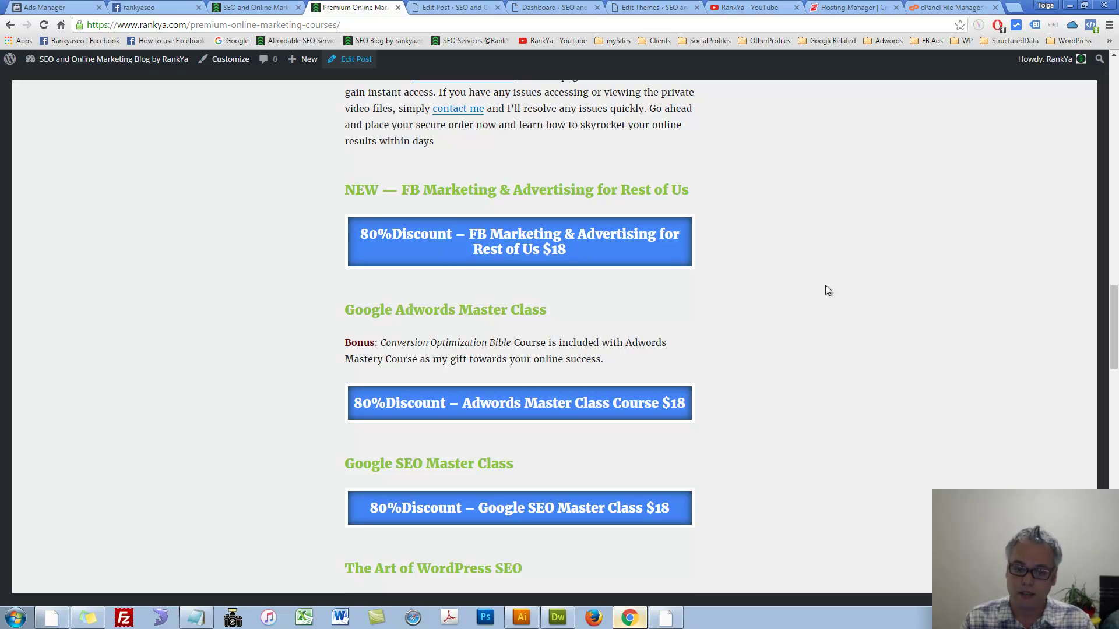
pyautogui.click(44, 7)
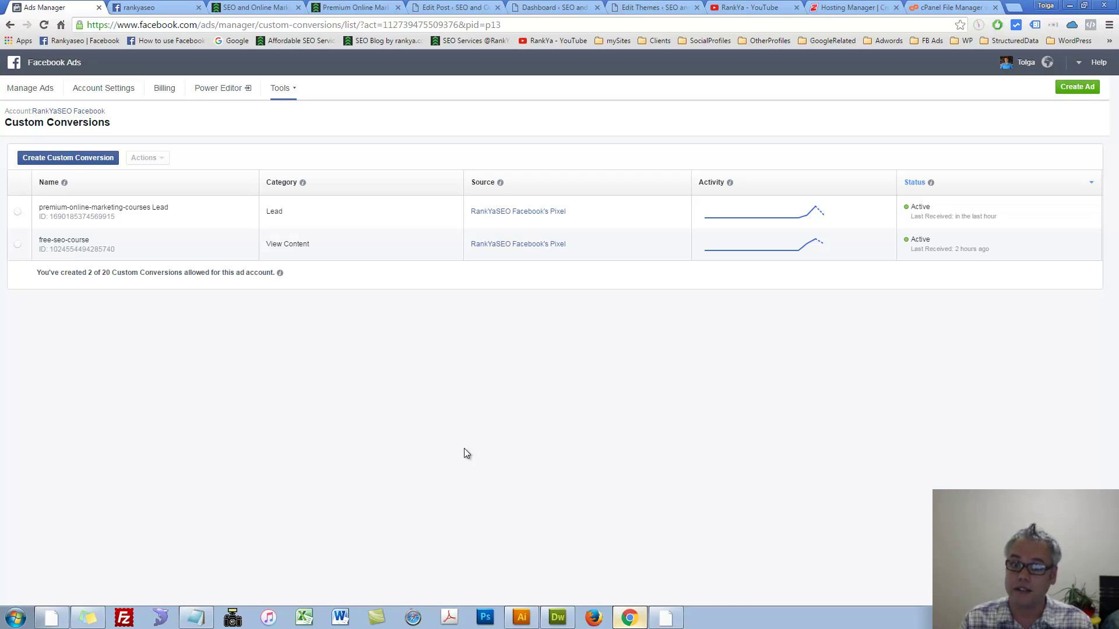
# Step: Switch to the RankYa YouTube channel page in the browser
pyautogui.click(739, 10)
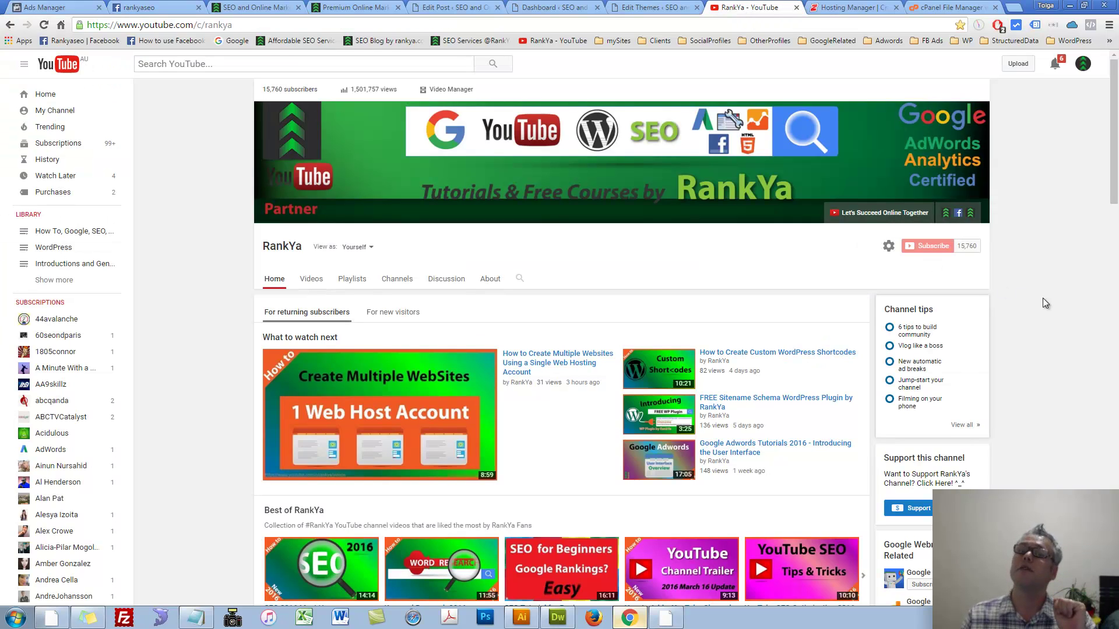